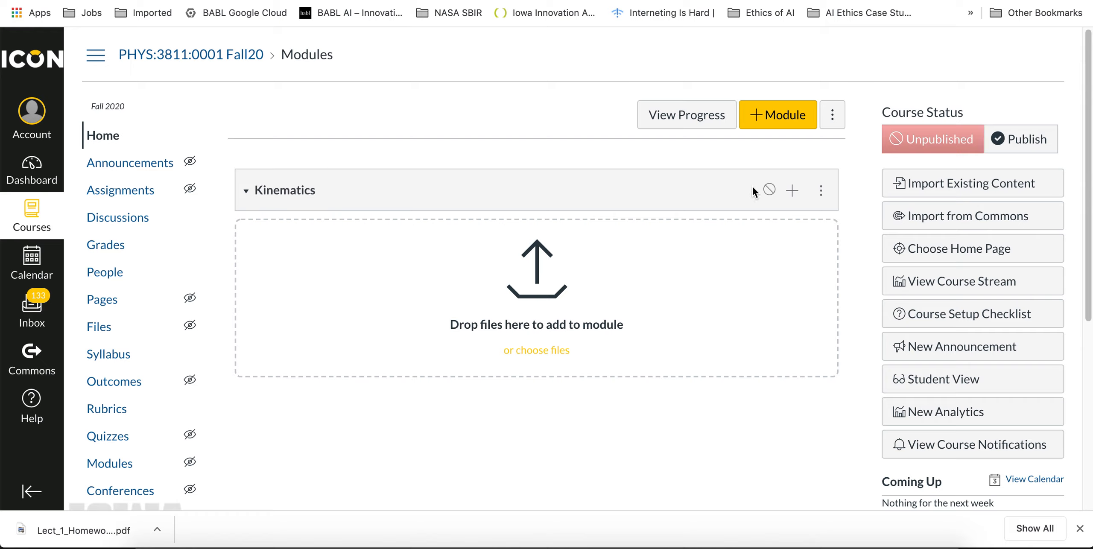
Publish the Kinematics module and start adding a new quiz to it
{"action": "left_click", "coordinate": [768, 190]}
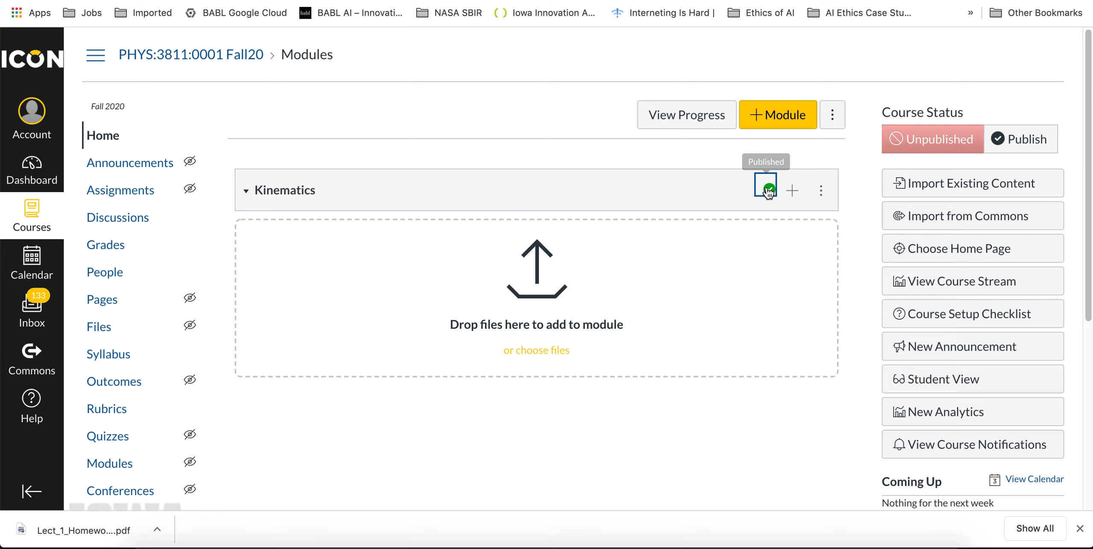
{"action": "left_click", "coordinate": [792, 190]}
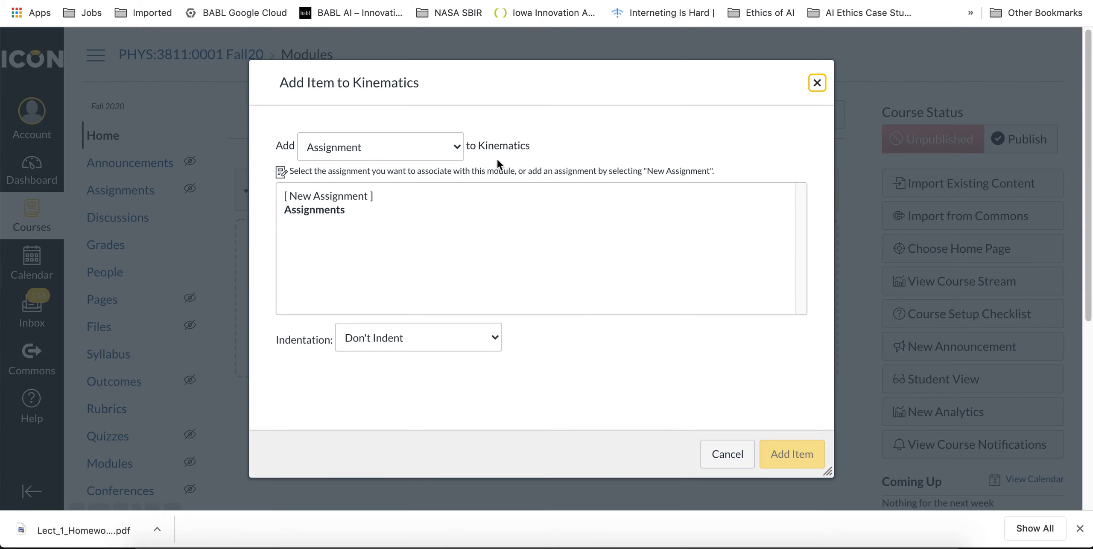
{"action": "left_click", "coordinate": [450, 147]}
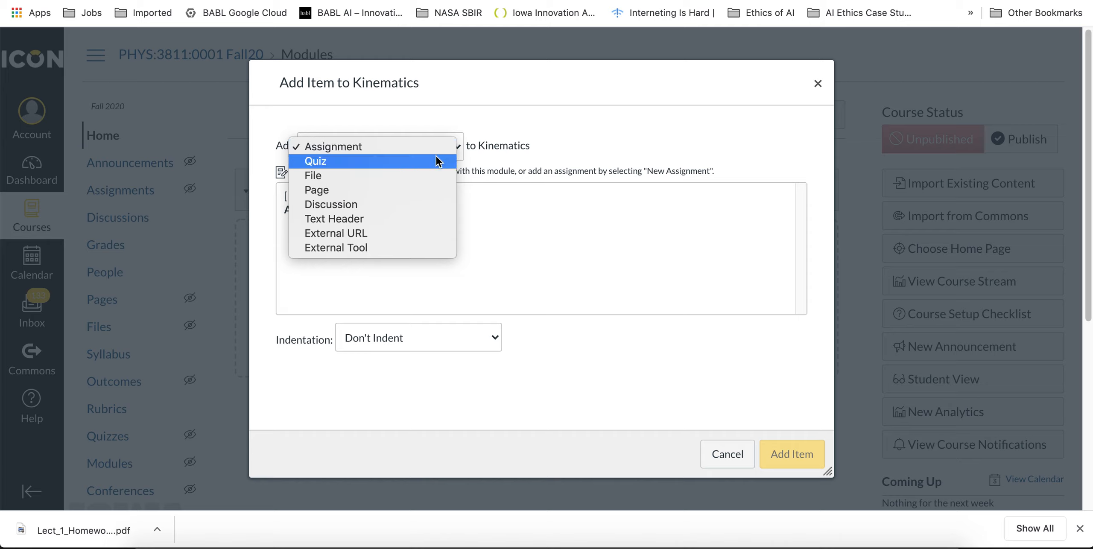
{"action": "left_click", "coordinate": [435, 161]}
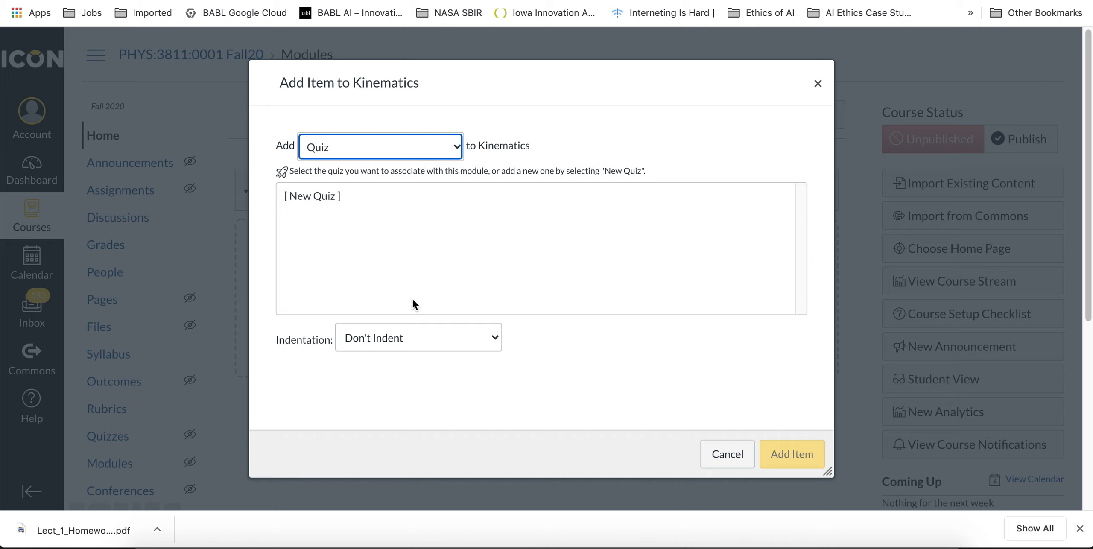
{"action": "left_click", "coordinate": [334, 192]}
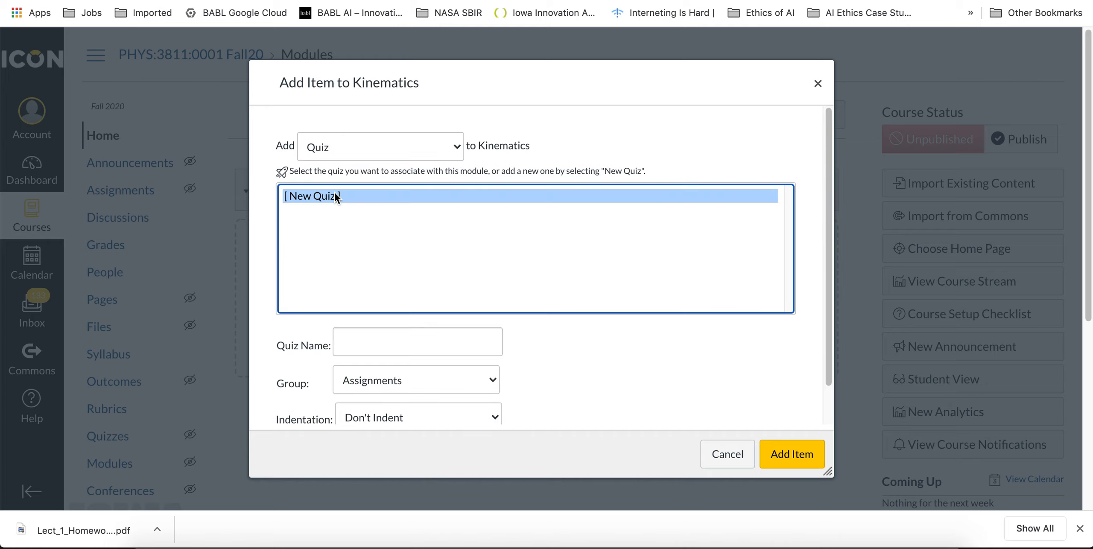
Name the new quiz Free Fall, set its indentation to Indent 1 Level, and add it to the Kinematics module
{"action": "left_click", "coordinate": [401, 342]}
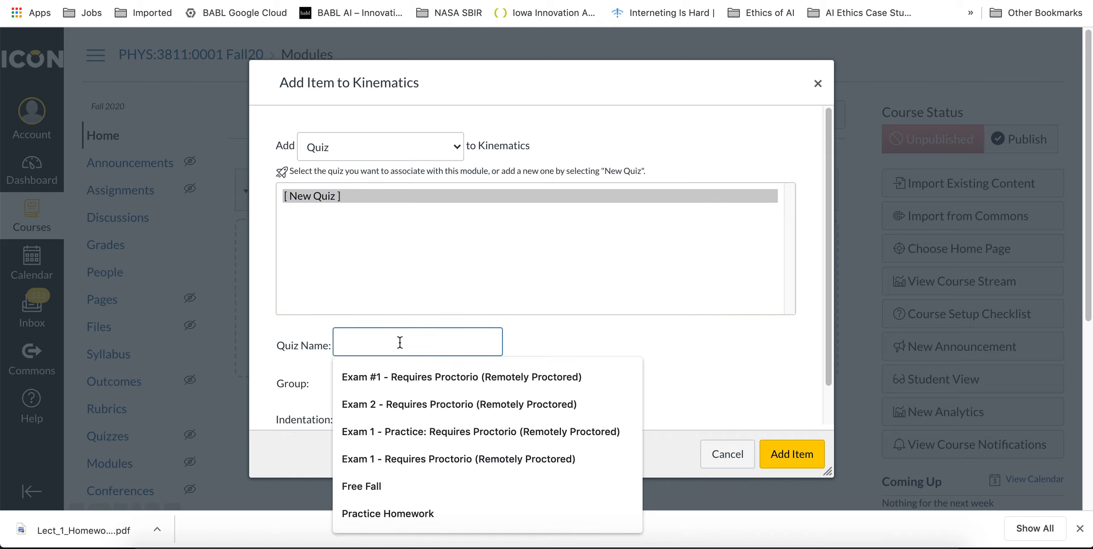
{"action": "type", "text": "Pr"}
{"action": "key", "text": "BackSpace"}
{"action": "key", "text": "BackSpace"}
{"action": "type", "text": "Fr"}
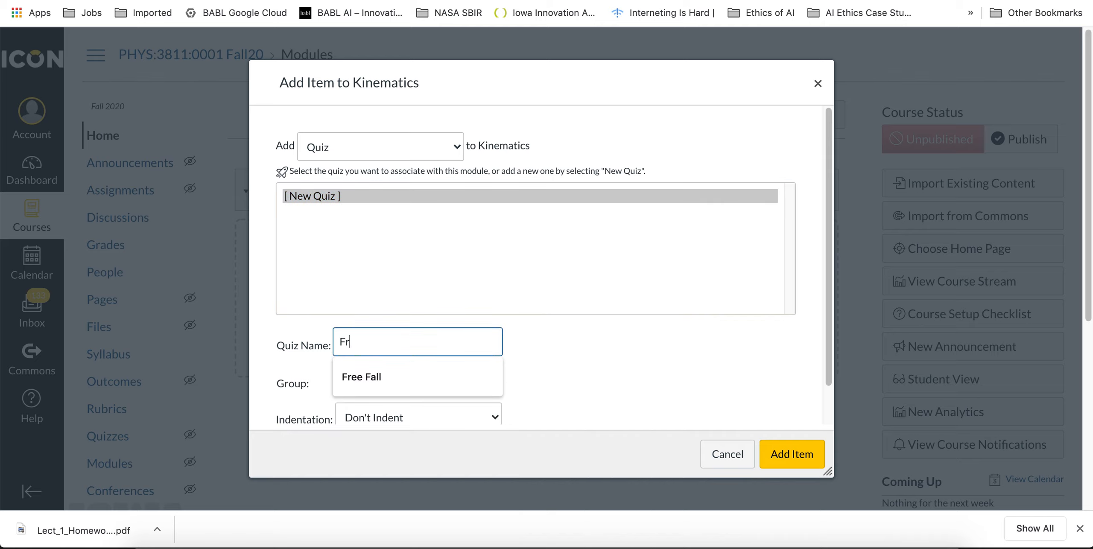
{"action": "left_click", "coordinate": [394, 378]}
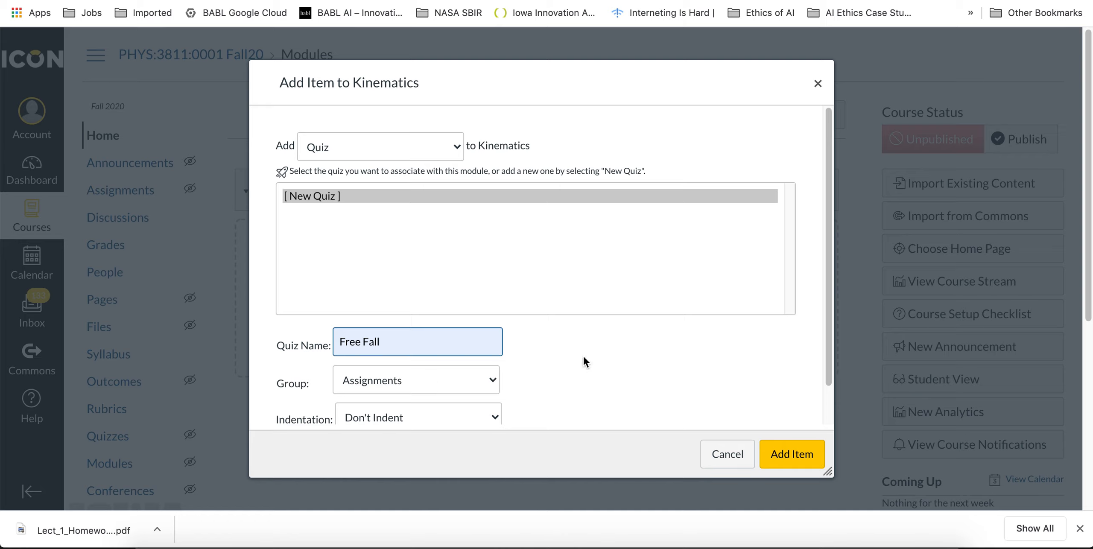
{"action": "scroll", "coordinate": [583, 356], "scroll_direction": "down", "scroll_amount": 1}
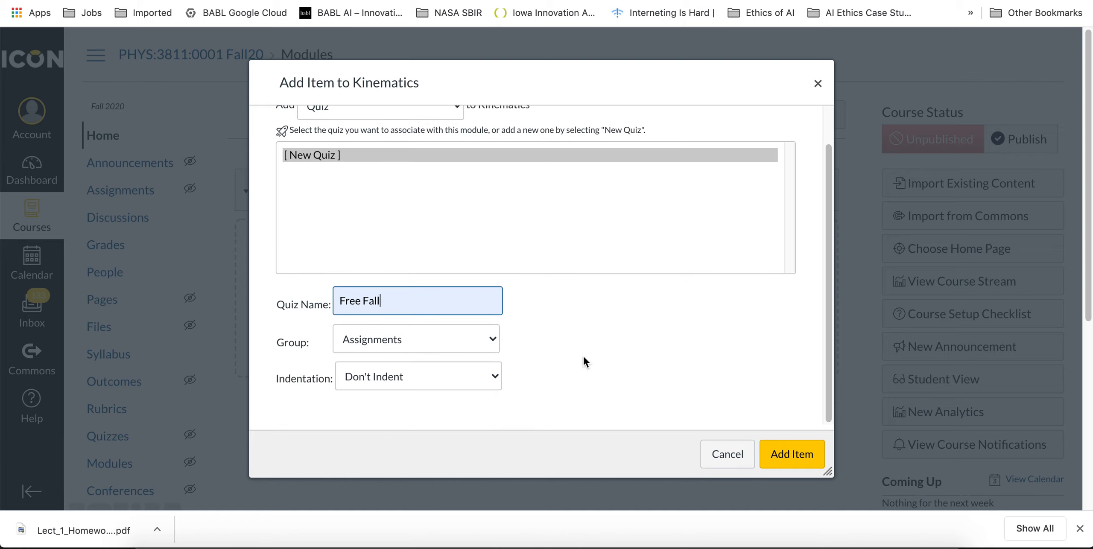
{"action": "left_click", "coordinate": [481, 377]}
{"action": "left_click", "coordinate": [480, 389]}
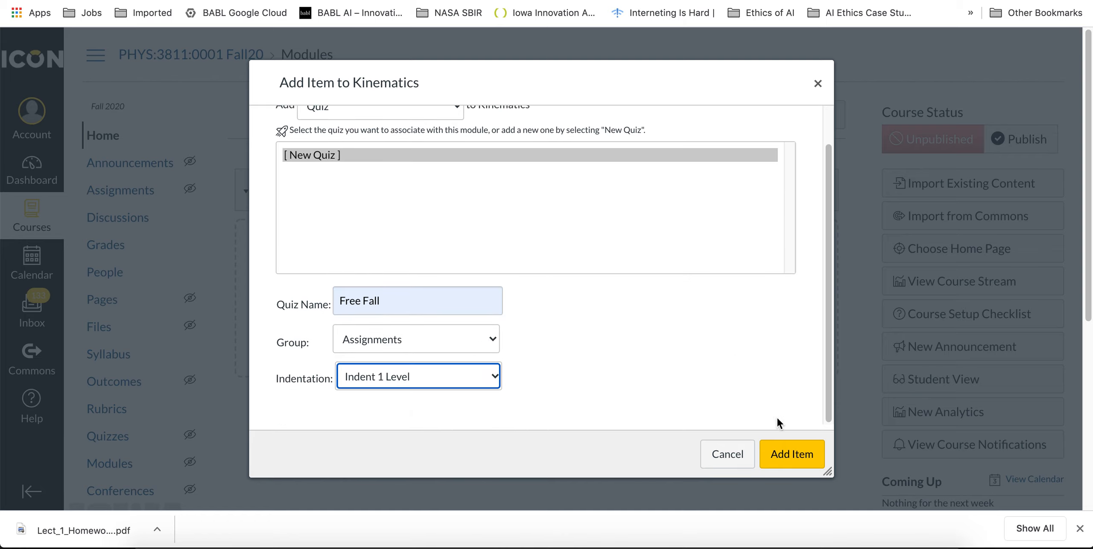
{"action": "left_click", "coordinate": [791, 453]}
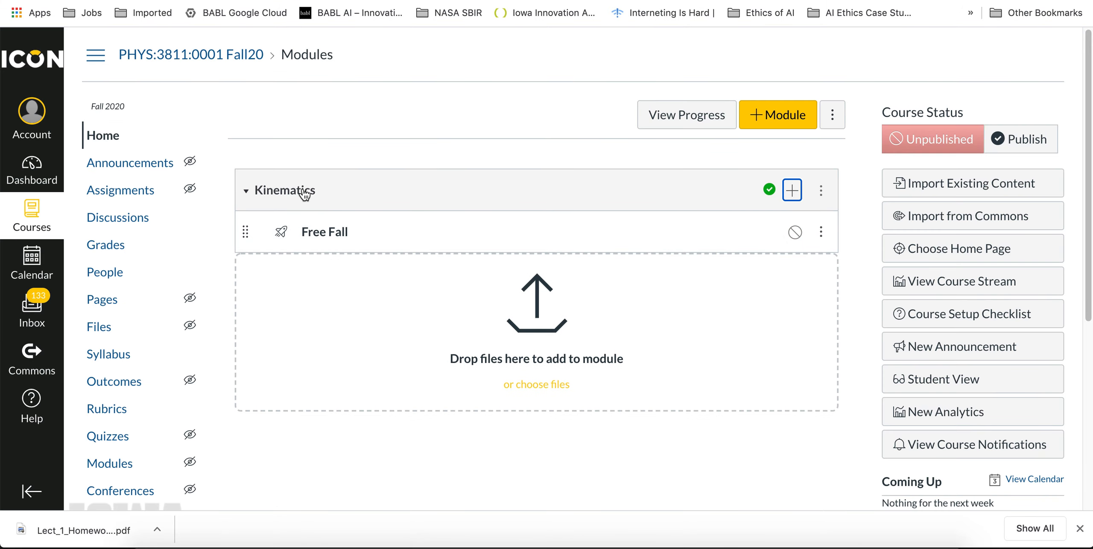
Open the Free Fall quiz for editing and place the cursor in its instructions
{"action": "left_click", "coordinate": [335, 232]}
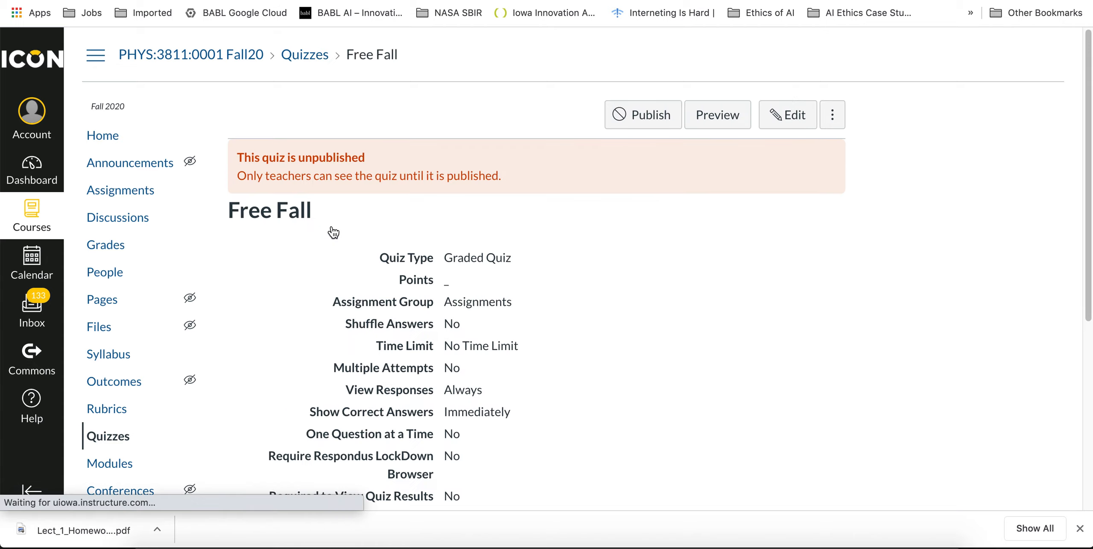
{"action": "left_click", "coordinate": [788, 120]}
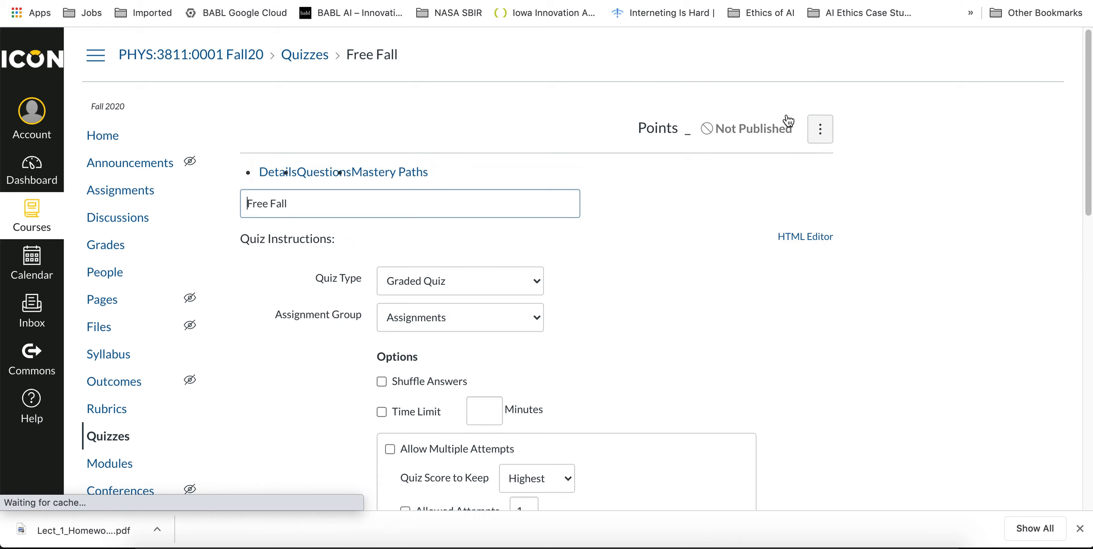
{"action": "scroll", "coordinate": [674, 314], "scroll_direction": "down", "scroll_amount": 3}
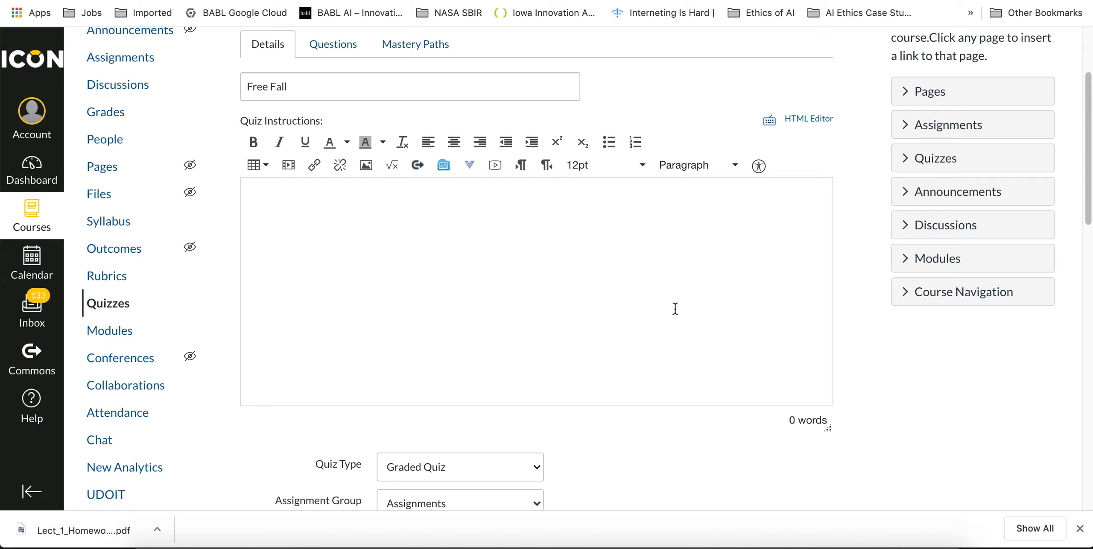
{"action": "left_click", "coordinate": [299, 193]}
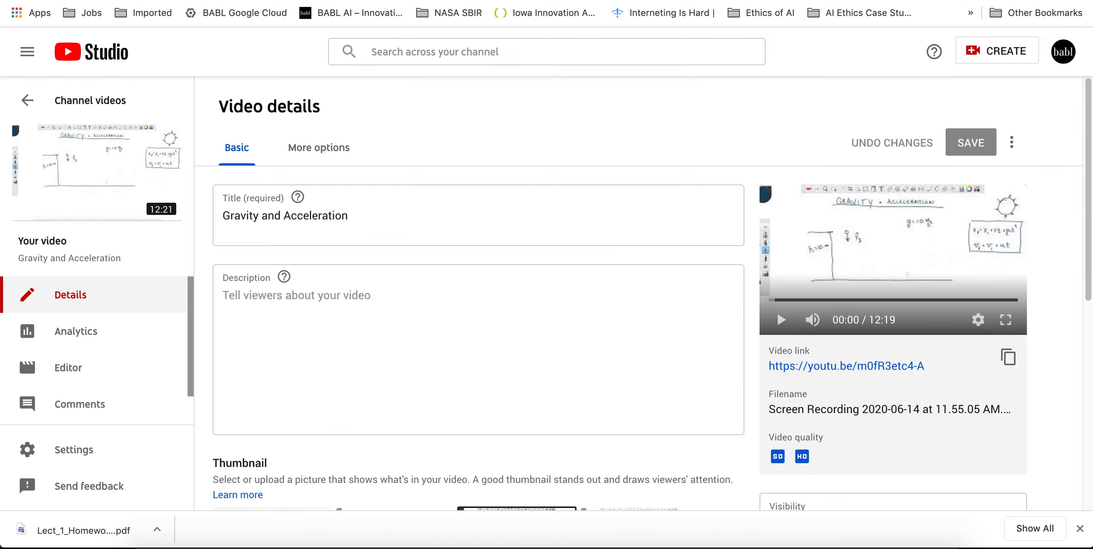
Copy the Gravity and Acceleration video link from YouTube Studio and embed it as media in the Free Fall quiz instructions
{"action": "left_click_drag", "start_coordinate": [932, 366], "coordinate": [768, 363]}
{"action": "key", "text": "super+c"}
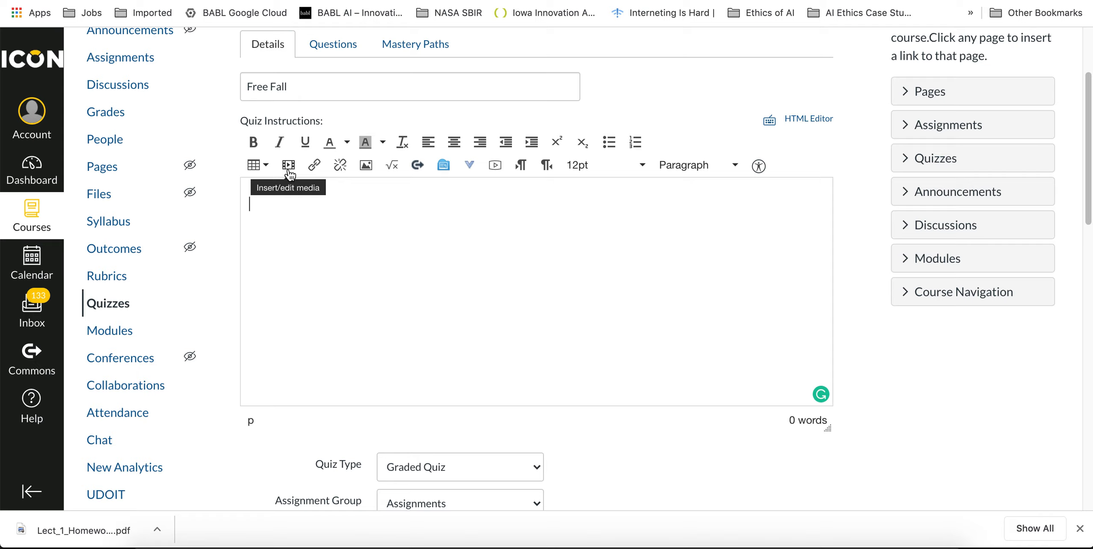
{"action": "left_click", "coordinate": [288, 166]}
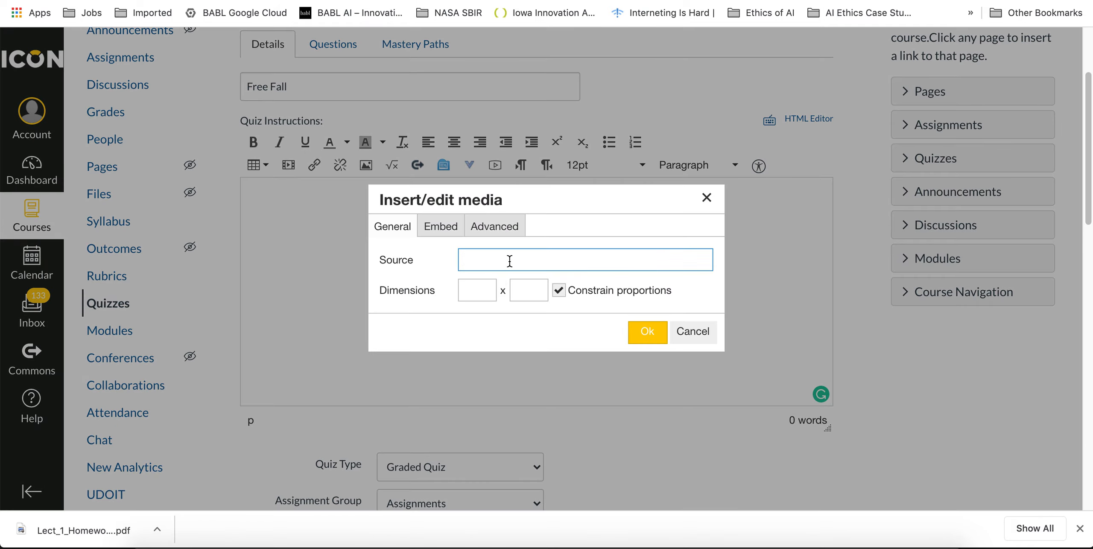
{"action": "key", "text": "super+v"}
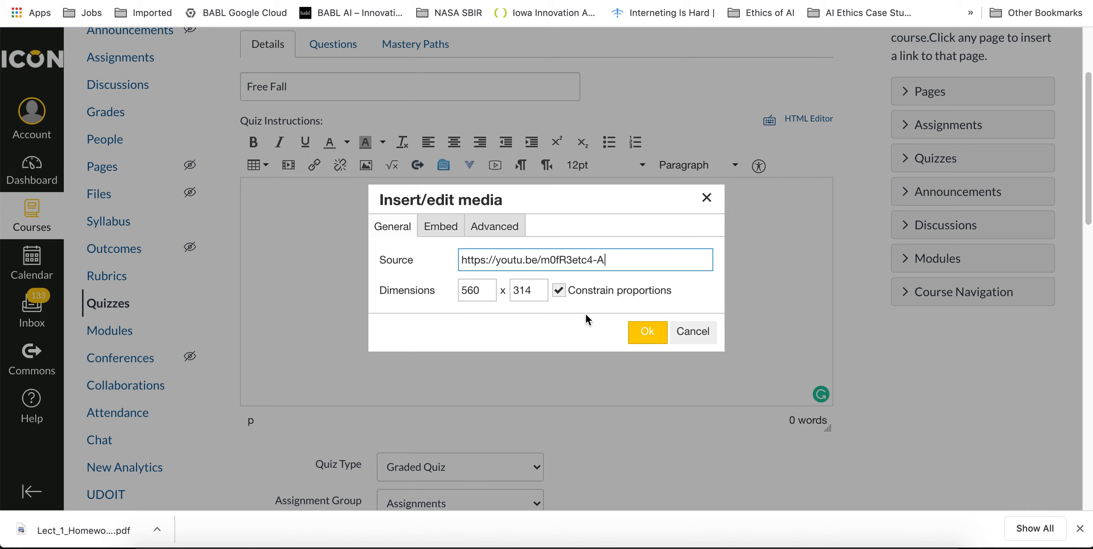
{"action": "left_click", "coordinate": [650, 336]}
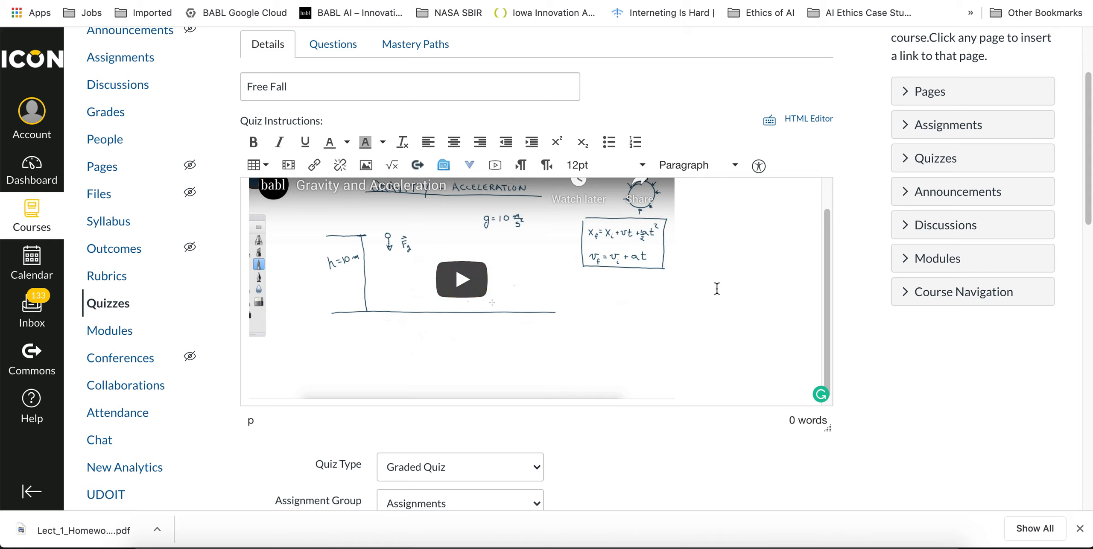
{"action": "scroll", "coordinate": [715, 286], "scroll_direction": "up", "scroll_amount": 1}
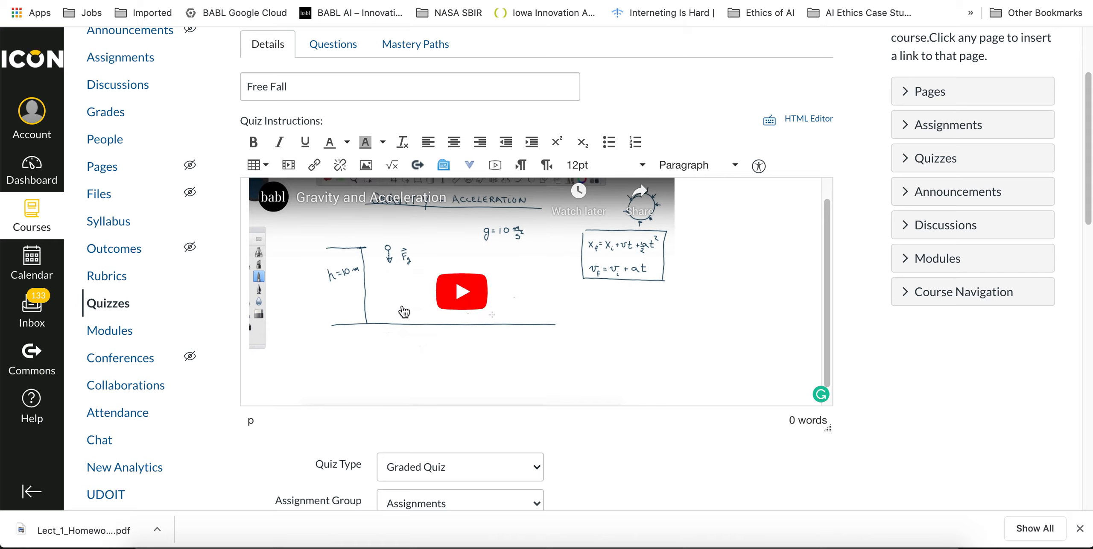
{"action": "scroll", "coordinate": [769, 290], "scroll_direction": "down", "scroll_amount": 1}
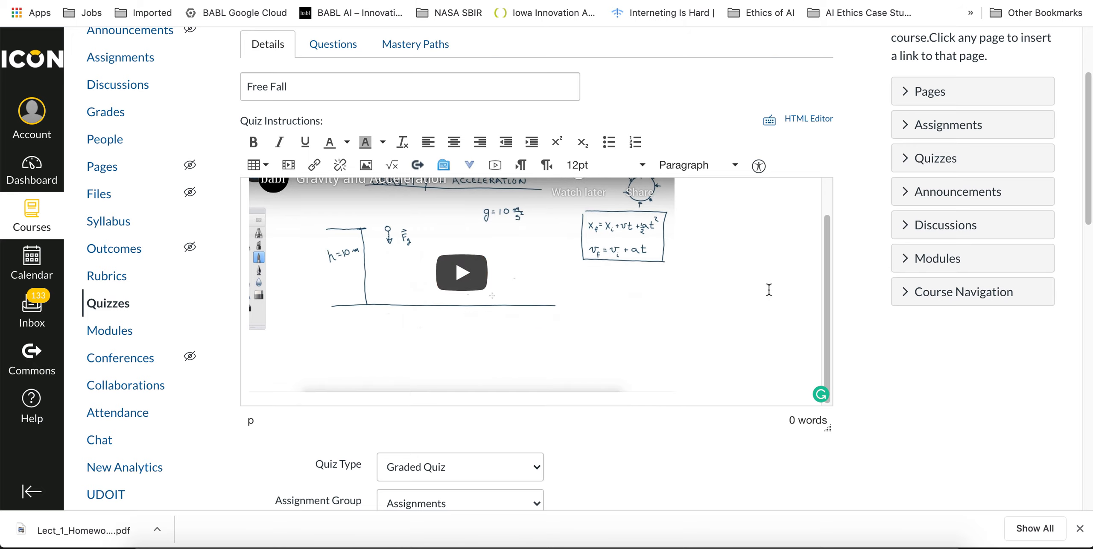
Enable a time limit of 30 minutes for the quiz
{"action": "scroll", "coordinate": [853, 359], "scroll_direction": "down", "scroll_amount": 10}
{"action": "scroll", "coordinate": [853, 358], "scroll_direction": "up", "scroll_amount": 7}
{"action": "scroll", "coordinate": [853, 359], "scroll_direction": "down", "scroll_amount": 5}
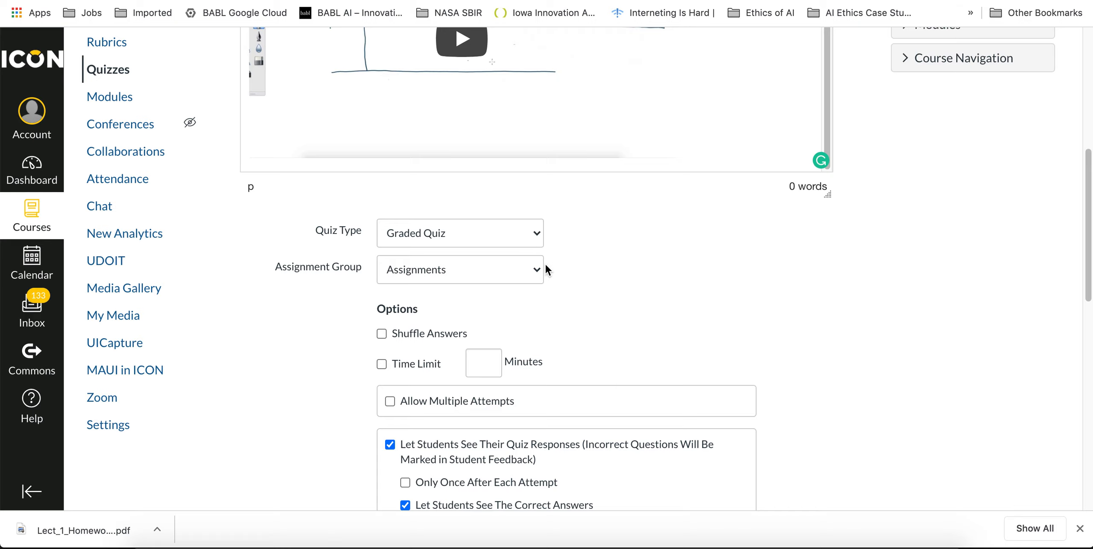
{"action": "scroll", "coordinate": [592, 299], "scroll_direction": "down", "scroll_amount": 2}
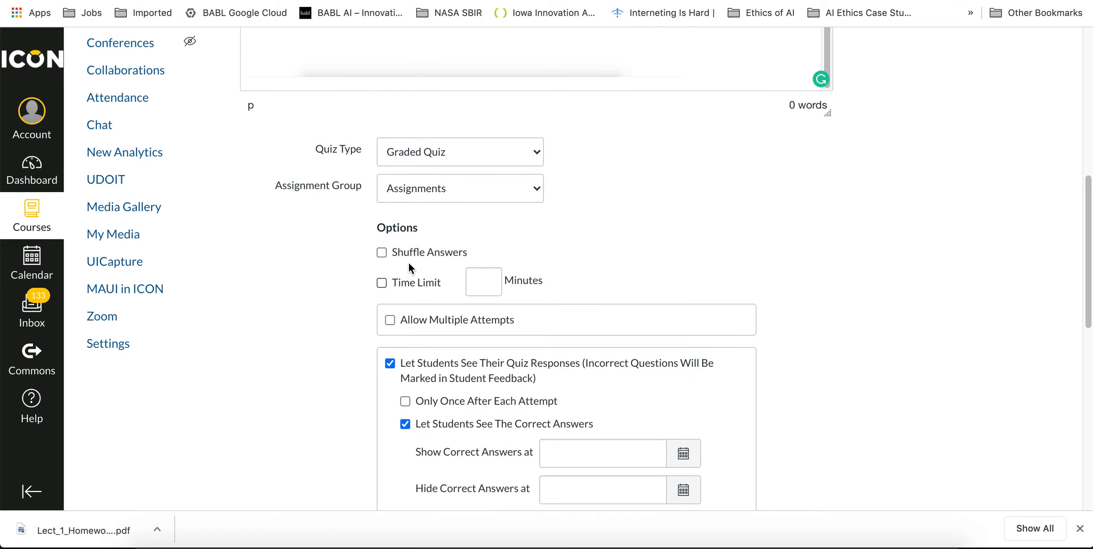
{"action": "left_click", "coordinate": [382, 283]}
{"action": "type", "text": "30"}
{"action": "left_click", "coordinate": [676, 241]}
Allow multiple attempts on the quiz, limited to 2, and keep the Average score
{"action": "scroll", "coordinate": [676, 241], "scroll_direction": "down", "scroll_amount": 2}
{"action": "left_click", "coordinate": [396, 244]}
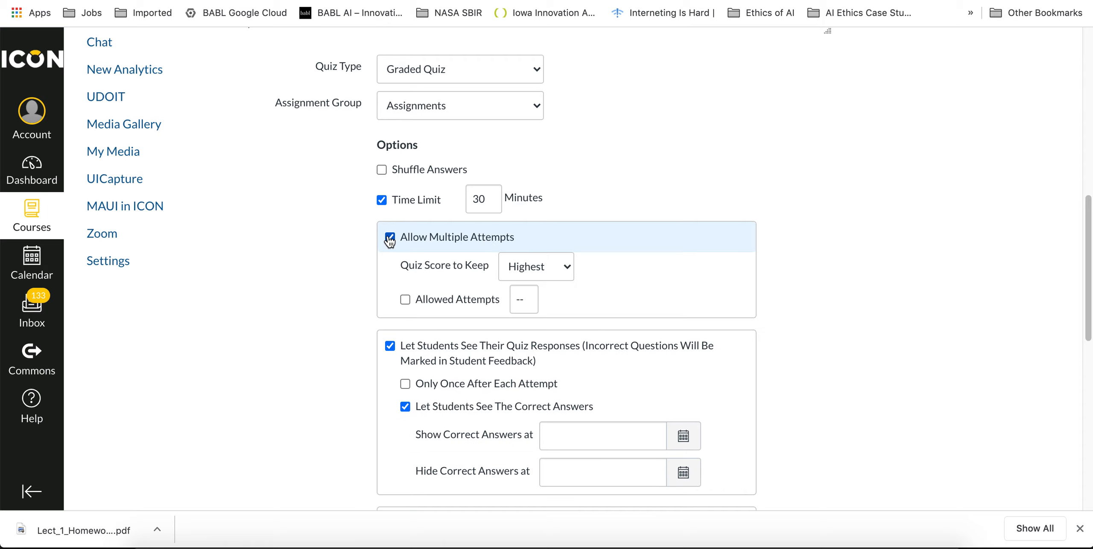
{"action": "left_click", "coordinate": [410, 299]}
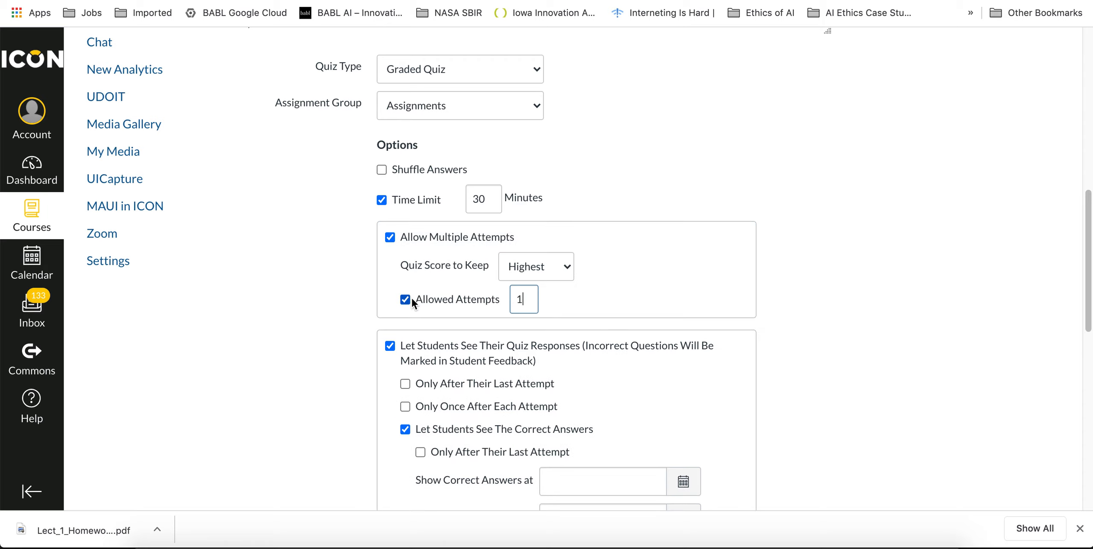
{"action": "type", "text": "2"}
{"action": "left_click", "coordinate": [550, 274]}
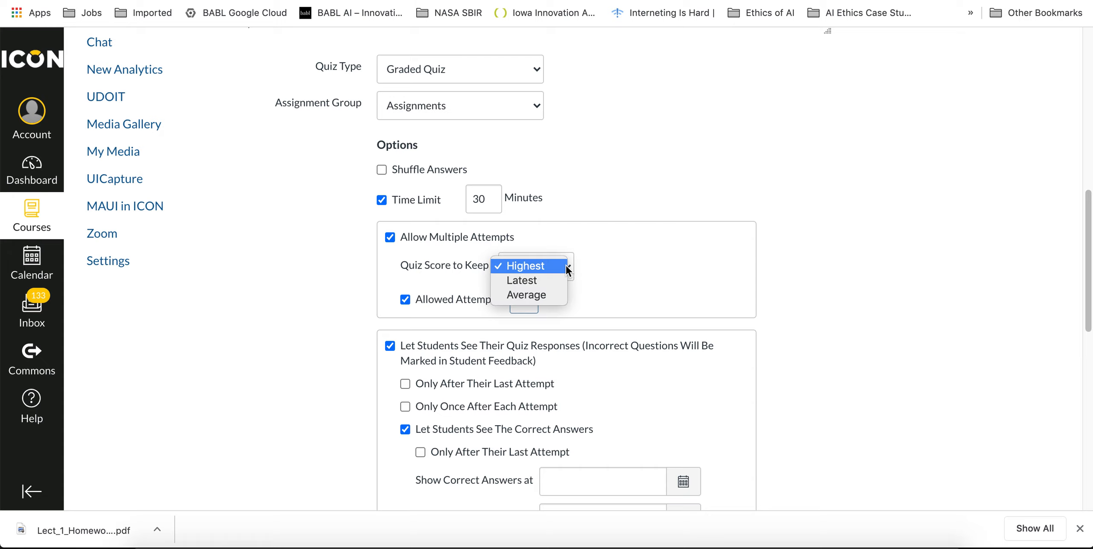
{"action": "left_click", "coordinate": [556, 294]}
{"action": "left_click", "coordinate": [745, 285]}
Let students see the correct answers only after their last attempt
{"action": "scroll", "coordinate": [744, 285], "scroll_direction": "down", "scroll_amount": 3}
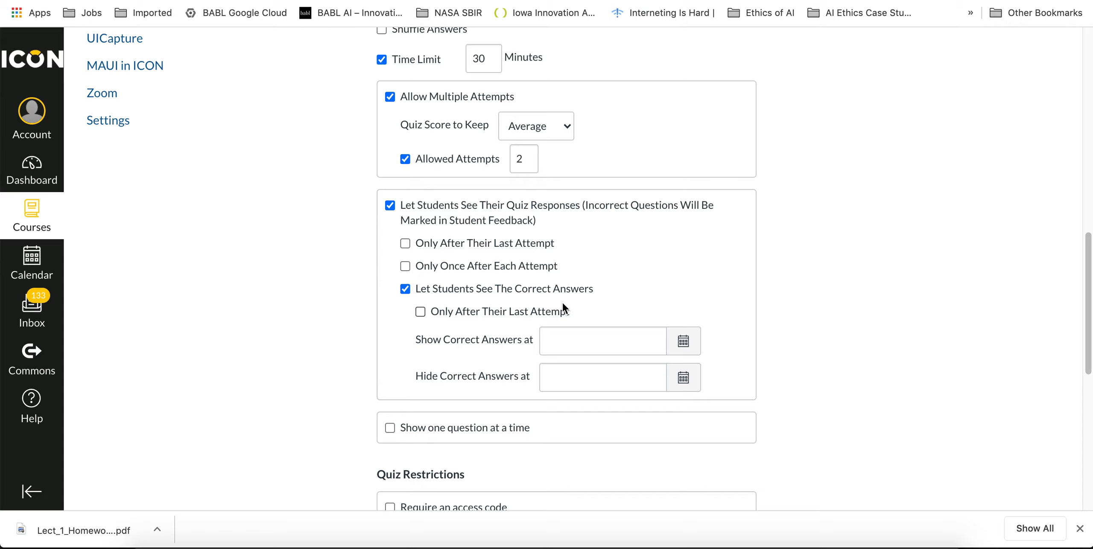
{"action": "left_click", "coordinate": [421, 313]}
{"action": "scroll", "coordinate": [799, 306], "scroll_direction": "down", "scroll_amount": 5}
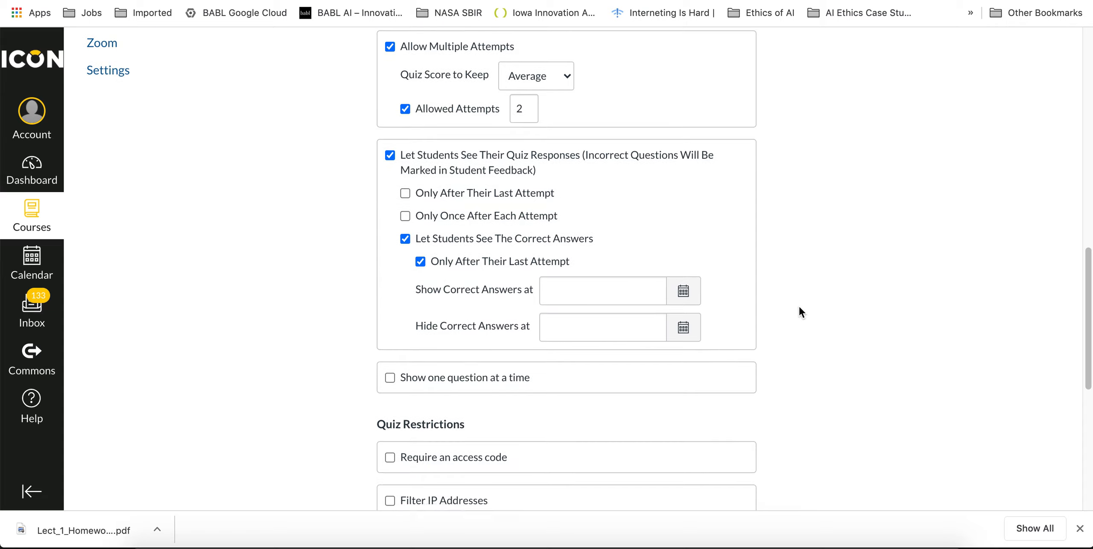
Add a new question to the quiz as a Formula Question worth 0.5 points
{"action": "scroll", "coordinate": [799, 306], "scroll_direction": "up", "scroll_amount": 15}
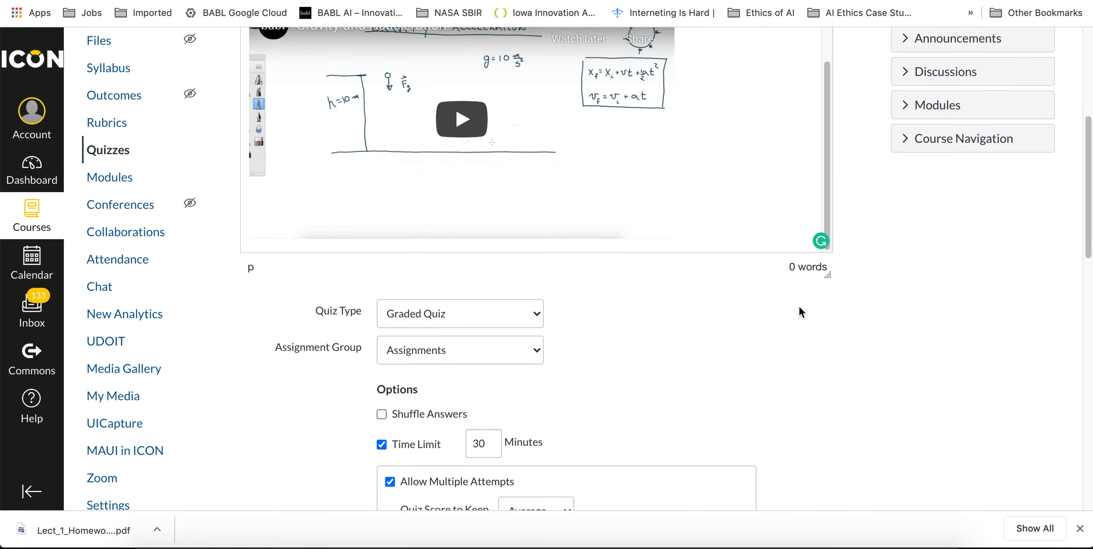
{"action": "scroll", "coordinate": [872, 319], "scroll_direction": "up", "scroll_amount": 2}
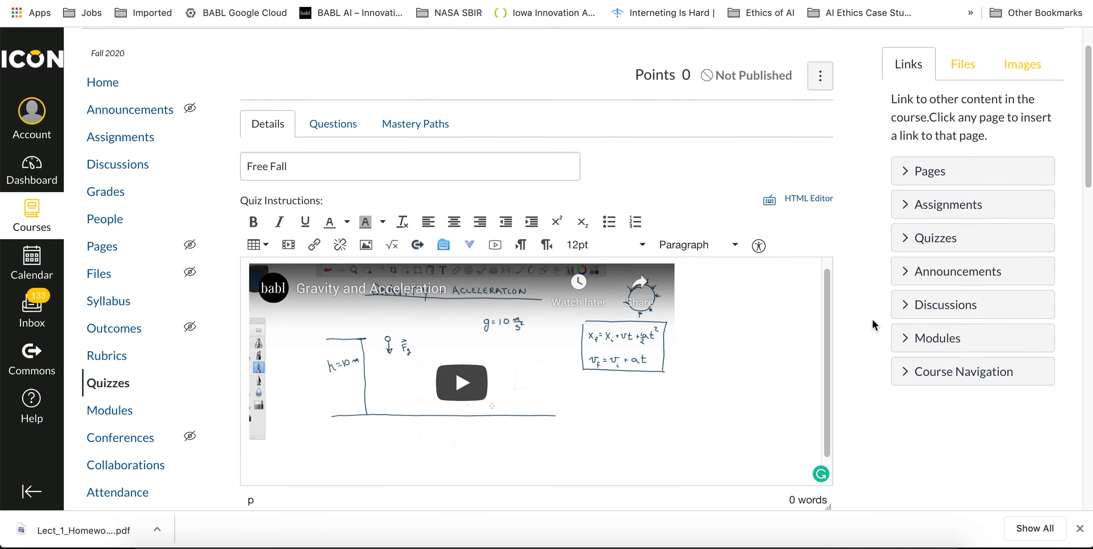
{"action": "left_click", "coordinate": [333, 143]}
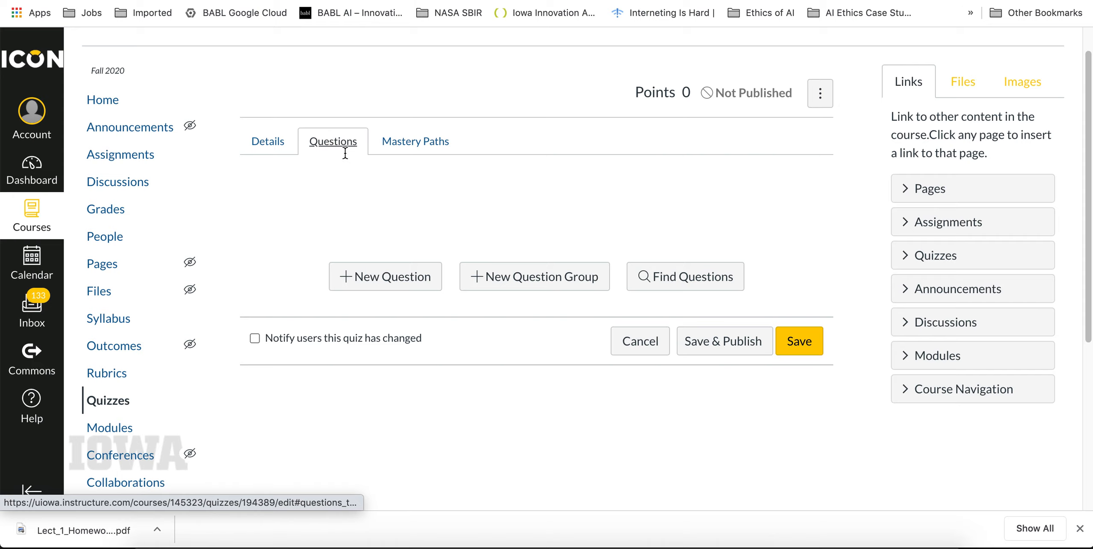
{"action": "left_click", "coordinate": [379, 277]}
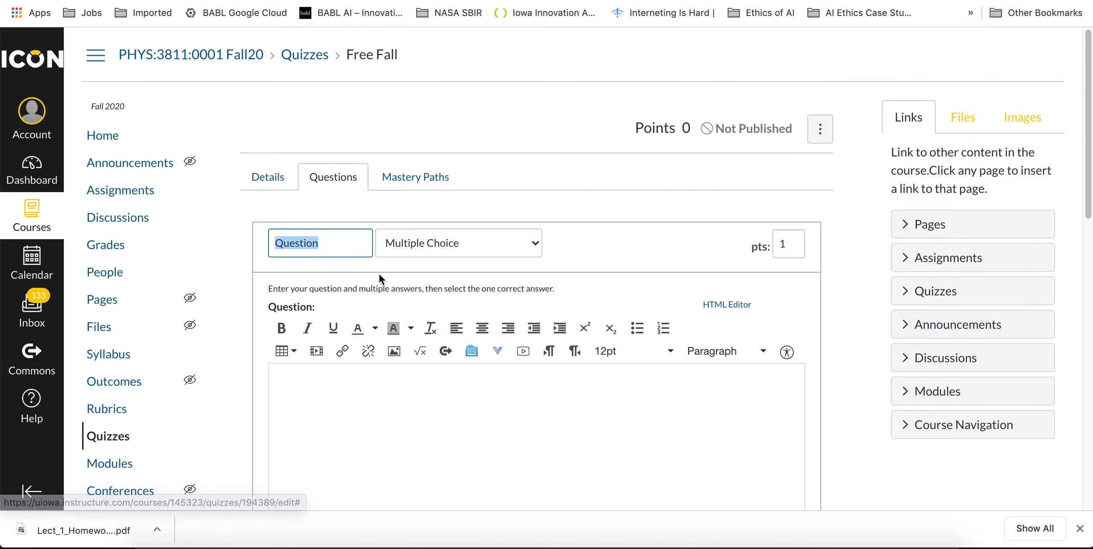
{"action": "left_click", "coordinate": [353, 243]}
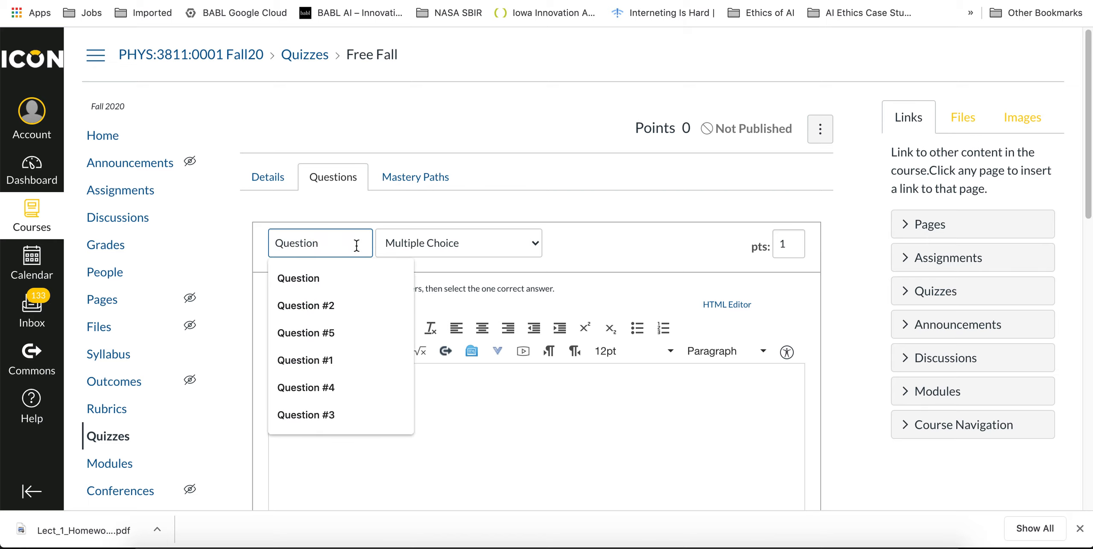
{"action": "left_click", "coordinate": [561, 427]}
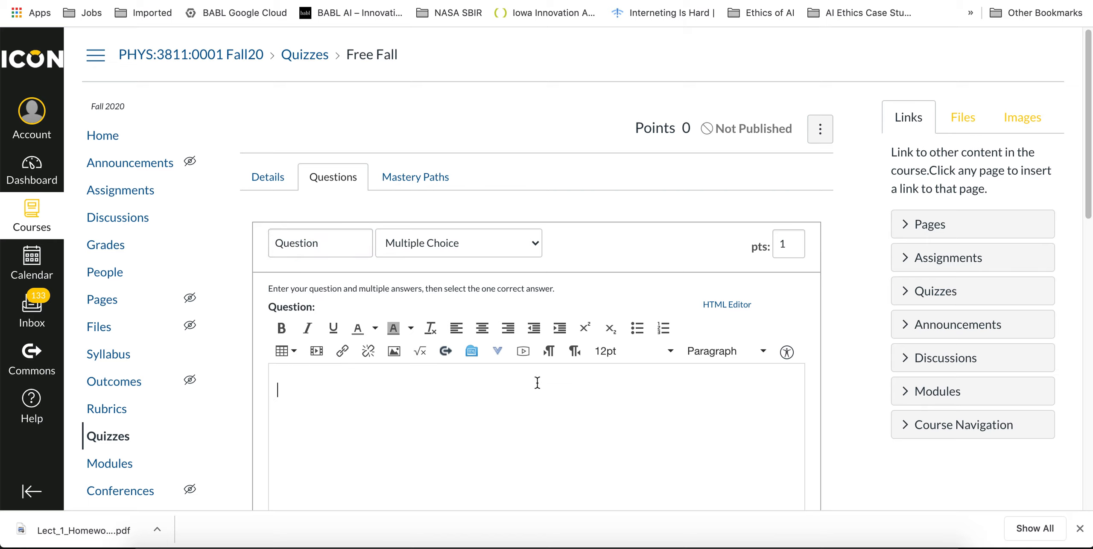
{"action": "left_click", "coordinate": [481, 249]}
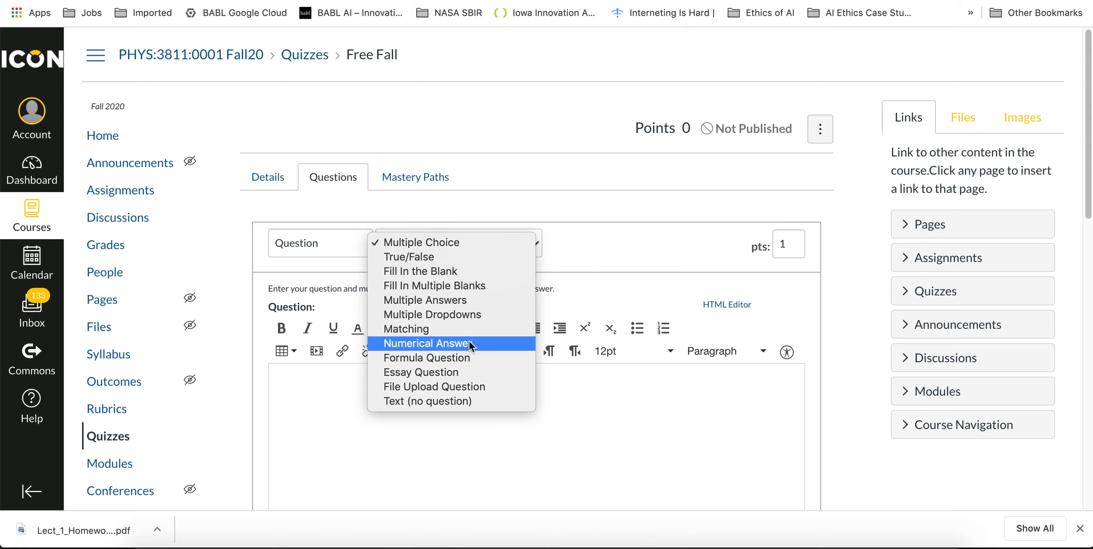
{"action": "left_click", "coordinate": [468, 359]}
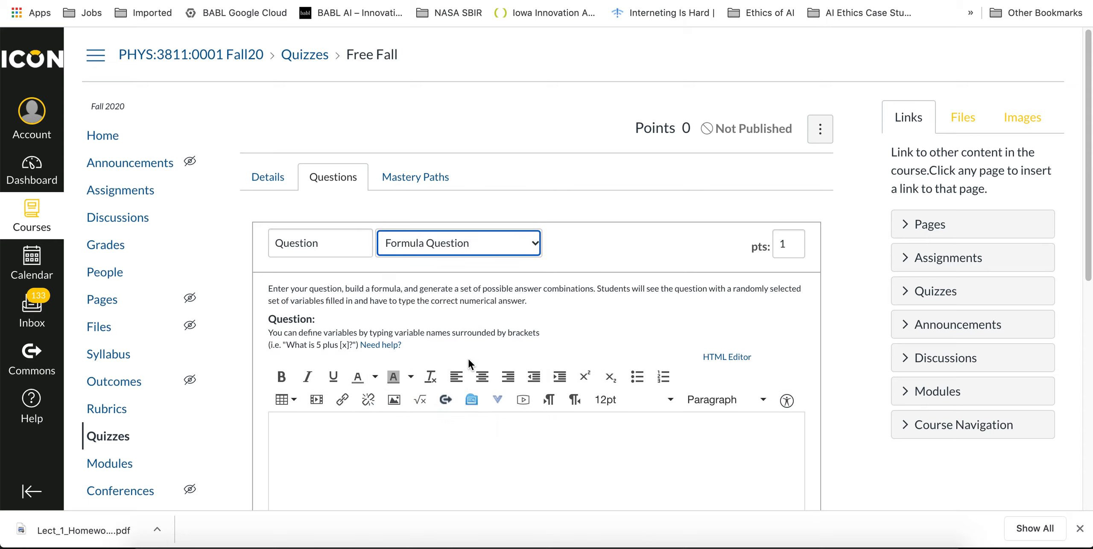
{"action": "double_click", "coordinate": [772, 243]}
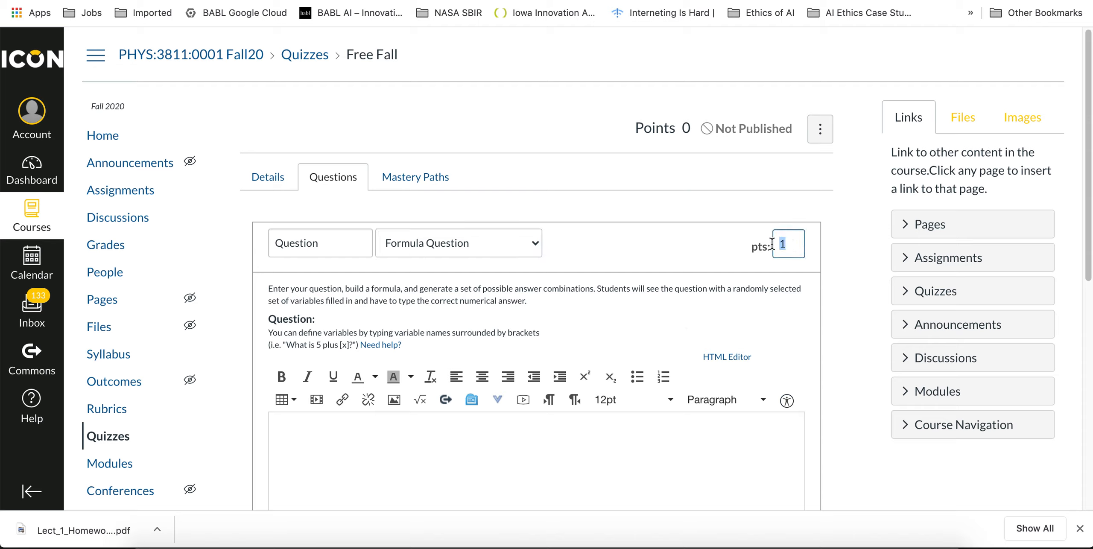
{"action": "type", "text": "0.5"}
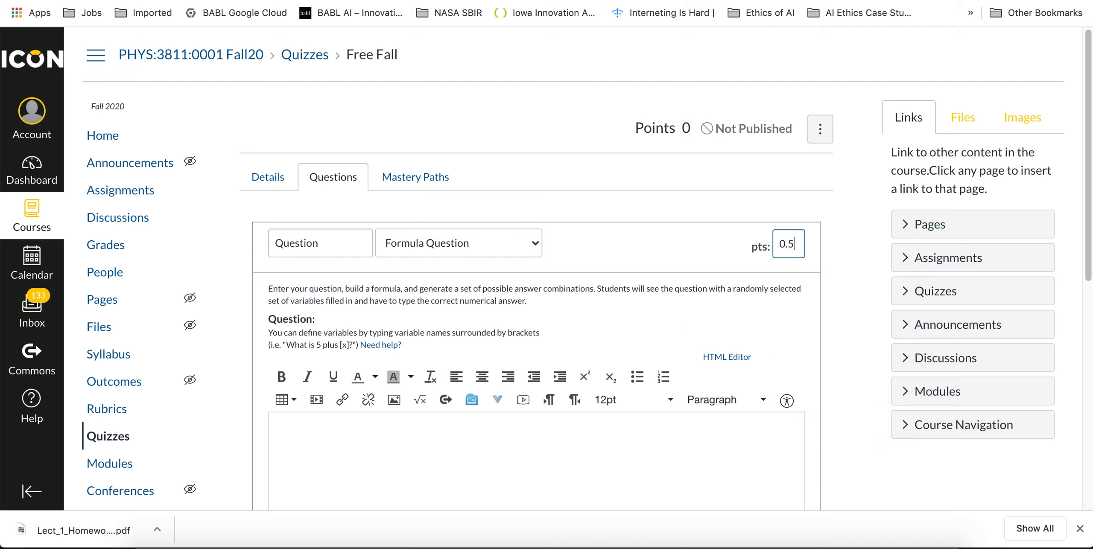
Copy question 2 about dropping a 30 kg rock from Test1_Spring17_A.pdf and paste it as the formula question's text
{"action": "left_click", "coordinate": [603, 430]}
{"action": "scroll", "coordinate": [603, 430], "scroll_direction": "down", "scroll_amount": 5}
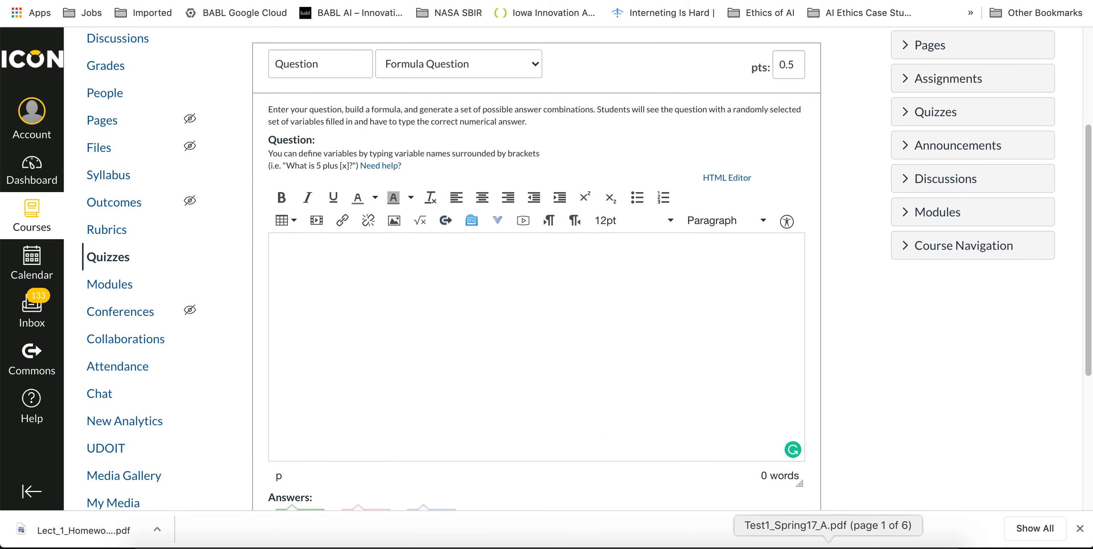
{"action": "left_click", "coordinate": [828, 548]}
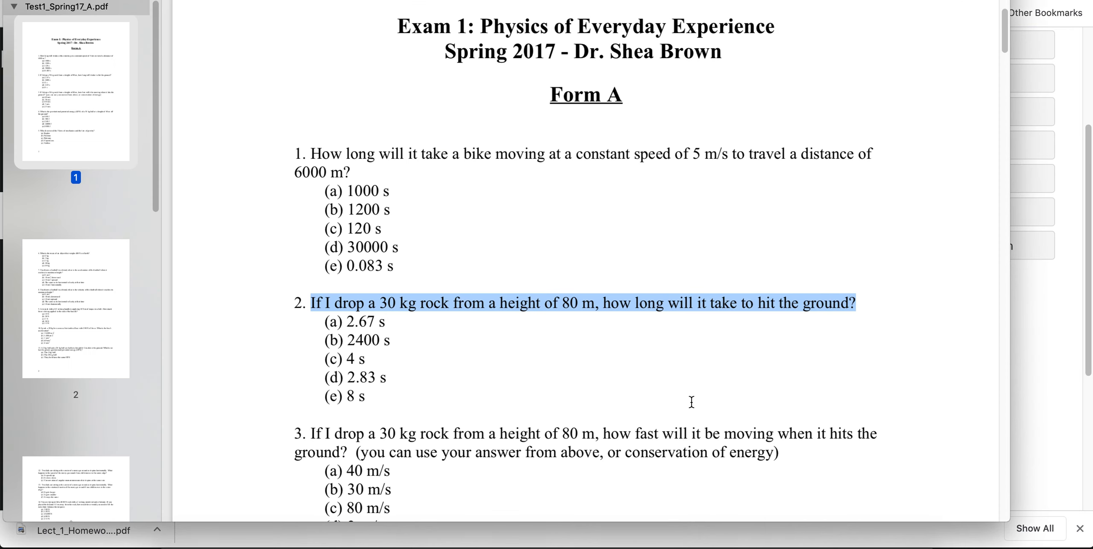
{"action": "left_click", "coordinate": [642, 280]}
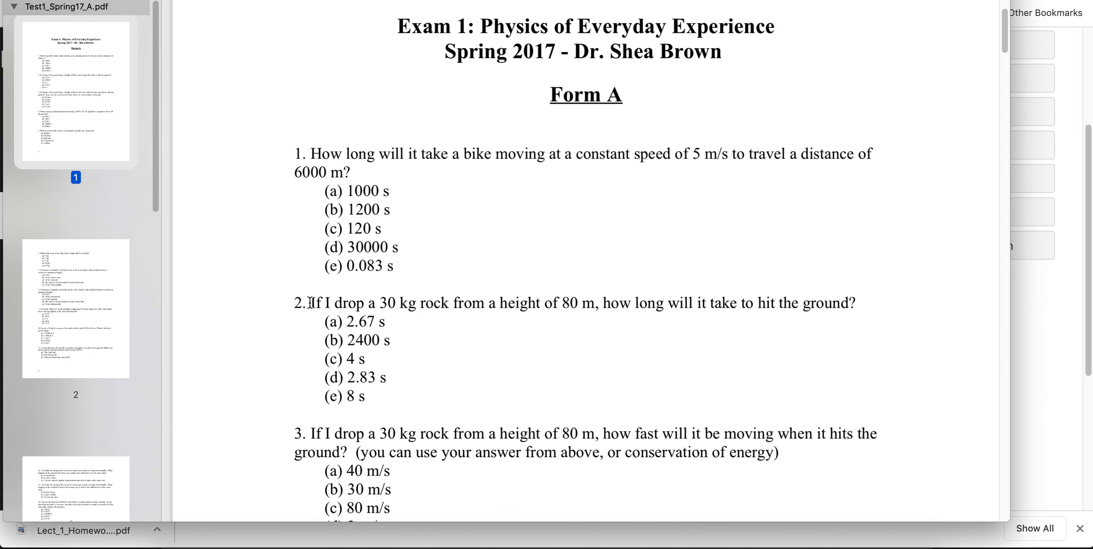
{"action": "left_click_drag", "start_coordinate": [311, 303], "coordinate": [856, 301]}
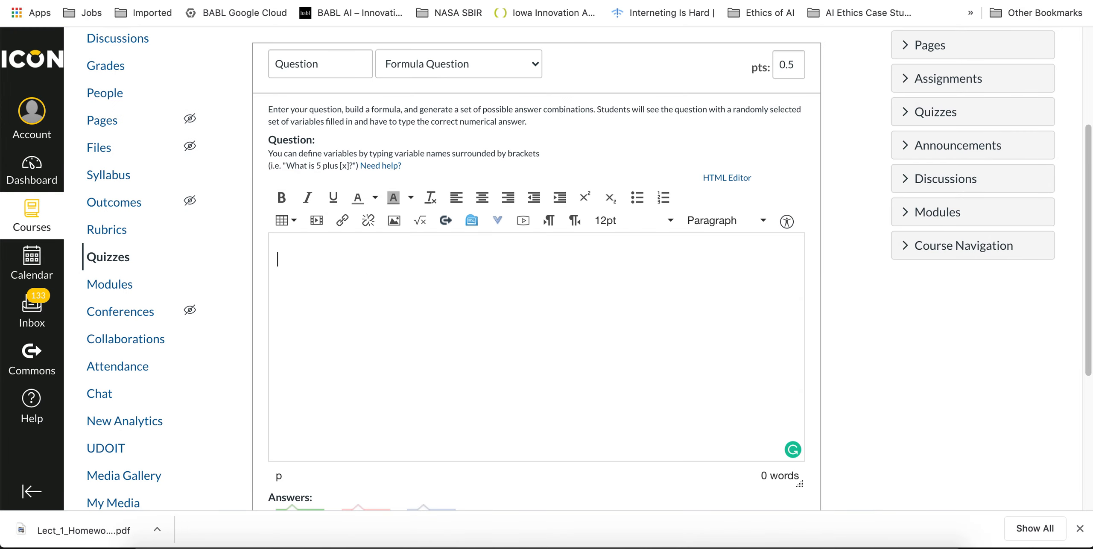
{"action": "type", "text": "If I drop a 30 kg rock from a height of 80 m, how long will it take to hit the ground?"}
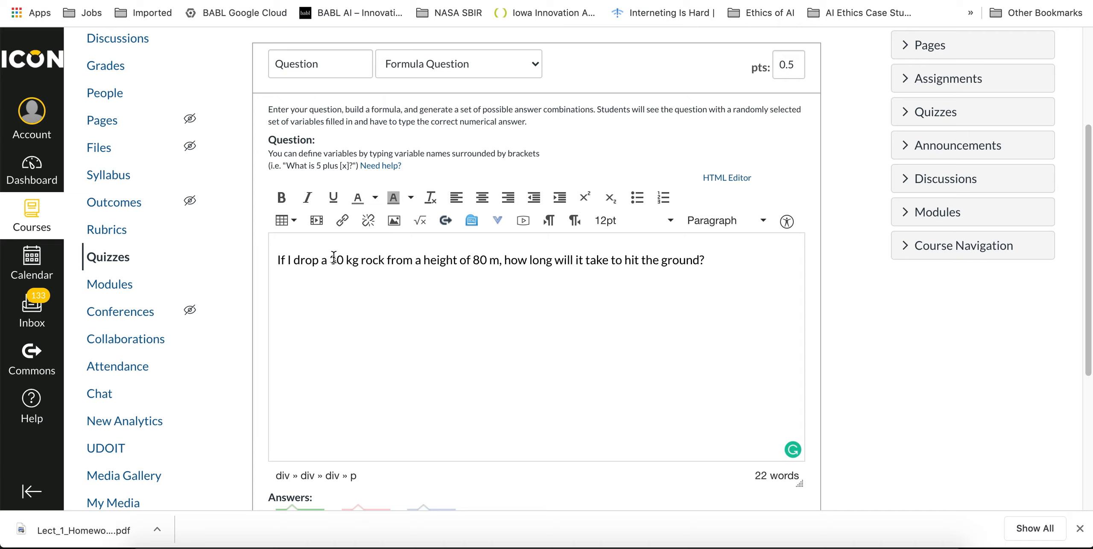
Insert "(in seconds)" after "how long" in the question text
{"action": "key", "text": "Left"}
{"action": "key", "text": "Left"}
{"action": "key", "text": "Left"}
{"action": "key", "text": "Left"}
{"action": "key", "text": "Left"}
{"action": "key", "text": "Left"}
{"action": "key", "text": "Left"}
{"action": "key", "text": "Left"}
{"action": "key", "text": "Left"}
{"action": "key", "text": "Left"}
{"action": "key", "text": "Left"}
{"action": "key", "text": "Left"}
{"action": "key", "text": "Left"}
{"action": "key", "text": "Left"}
{"action": "key", "text": "Left"}
{"action": "key", "text": "Left"}
{"action": "key", "text": "Left"}
{"action": "key", "text": "Left"}
{"action": "key", "text": "Left"}
{"action": "type", "text": "(in se"}
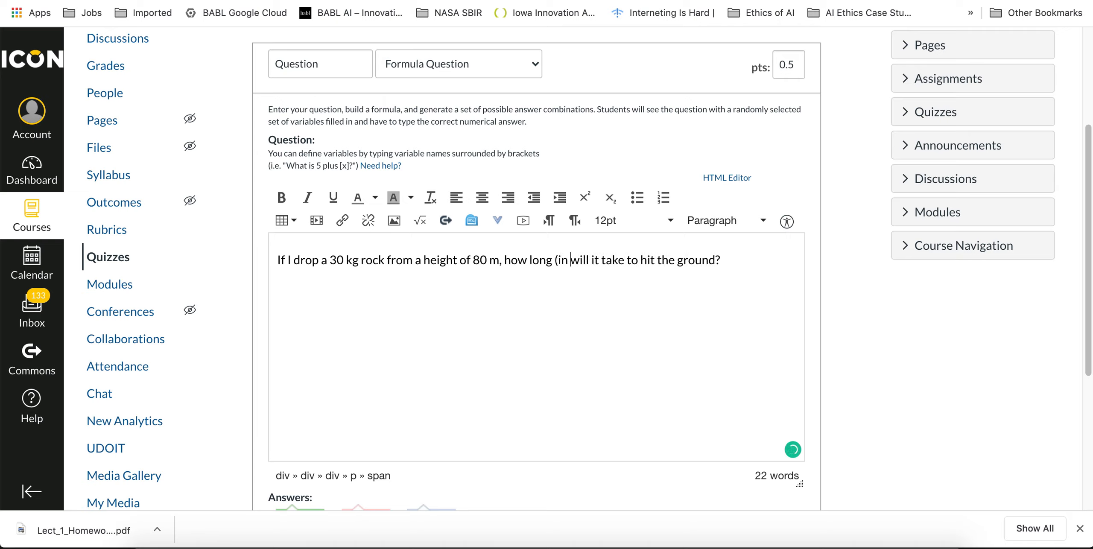
{"action": "type", "text": "conds)"}
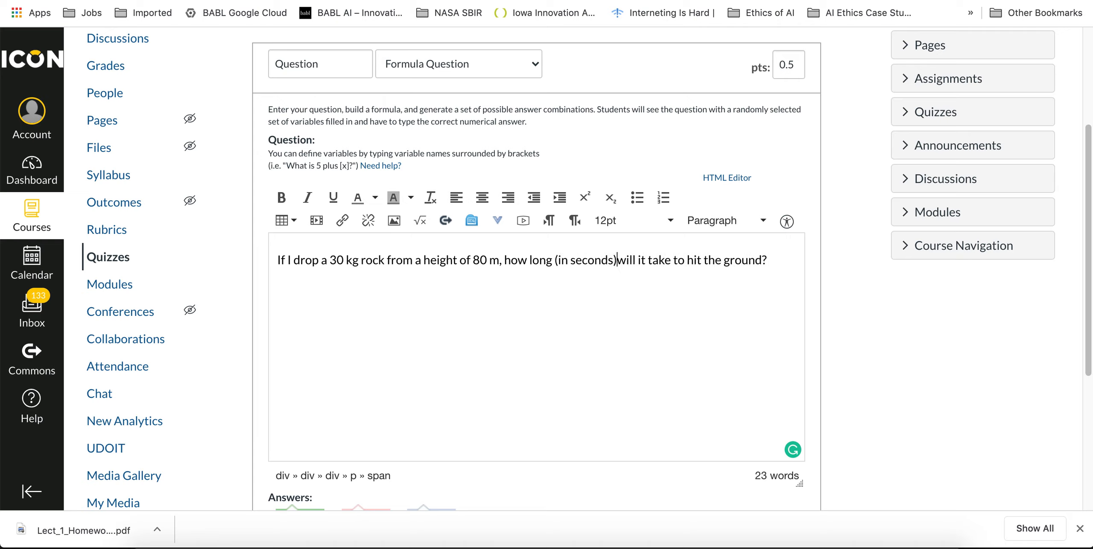
Add "Note: please put only the decimal answer with no units." at the end of the question text
{"action": "left_click", "coordinate": [776, 258]}
{"action": "type", "text": "Note:"}
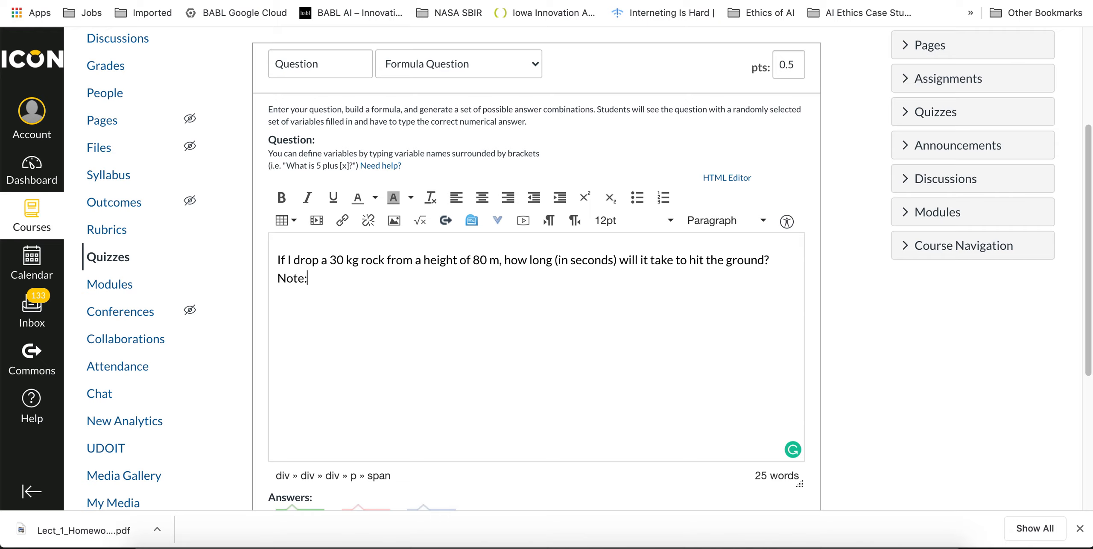
{"action": "type", "text": "please put only the "}
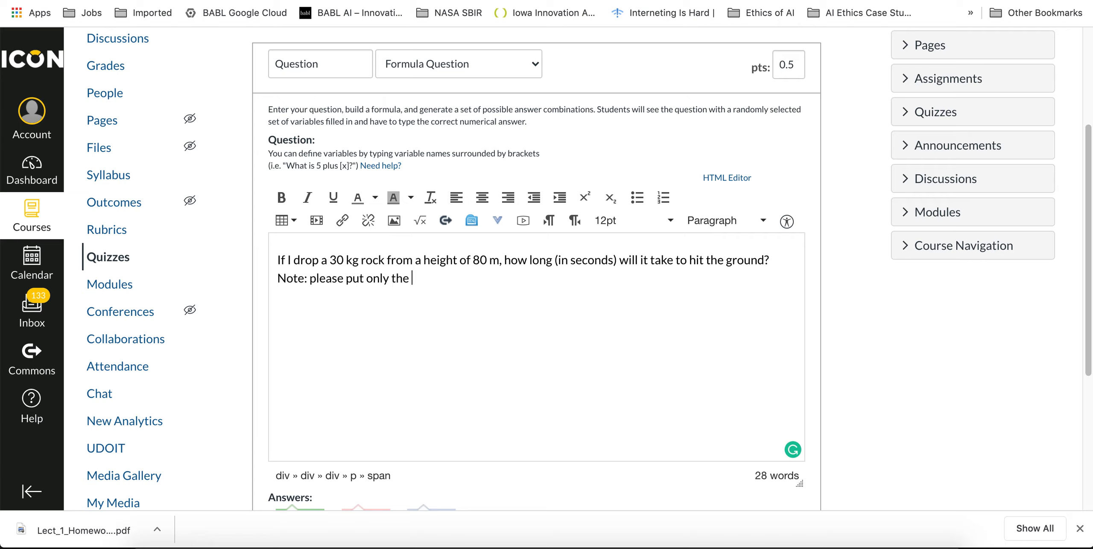
{"action": "type", "text": "decimal "}
{"action": "type", "text": "answe"}
{"action": "type", "text": "r"}
{"action": "type", "text": ","}
{"action": "type", "text": " with no unit"}
{"action": "type", "text": "s"}
{"action": "type", "text": "."}
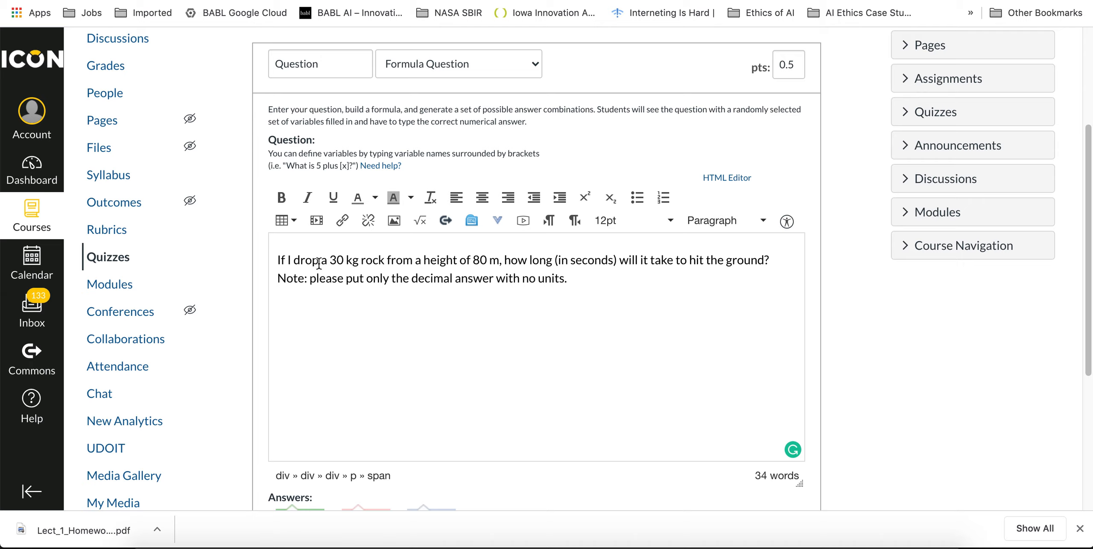
Replace the rock's mass of 30 in the question text with the variable [m]
{"action": "left_click", "coordinate": [344, 260]}
{"action": "key", "text": "BackSpace"}
{"action": "key", "text": "BackSpace"}
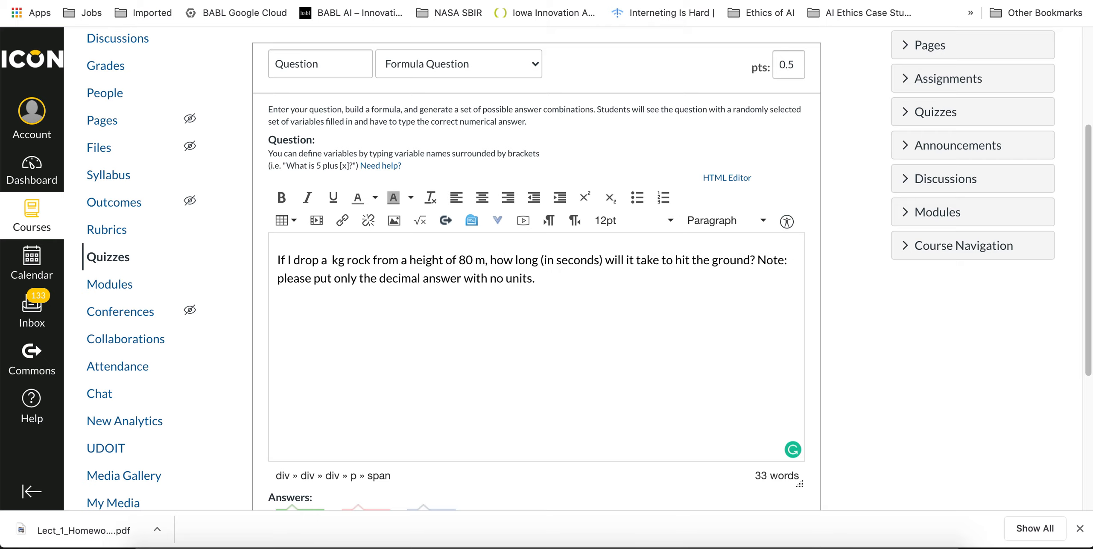
{"action": "type", "text": "[m"}
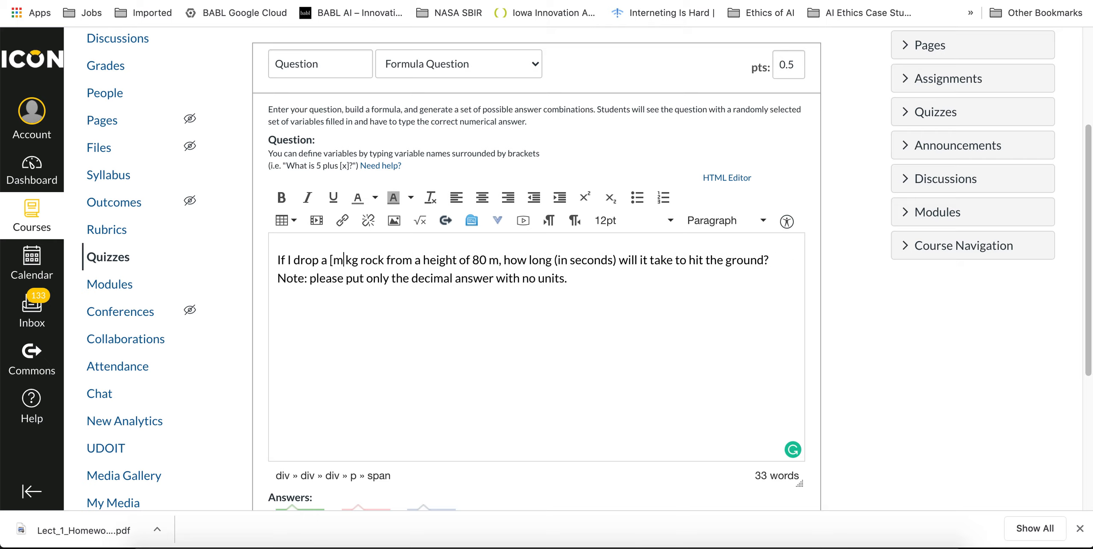
{"action": "type", "text": "]"}
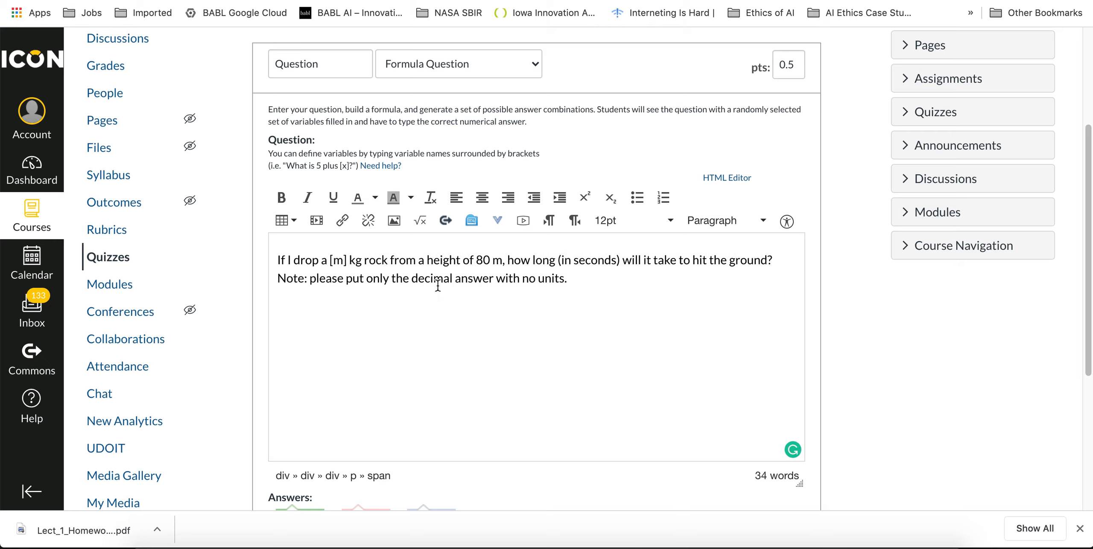
Replace the drop height of 80 in the question text with the variable [h]
{"action": "left_click", "coordinate": [489, 259]}
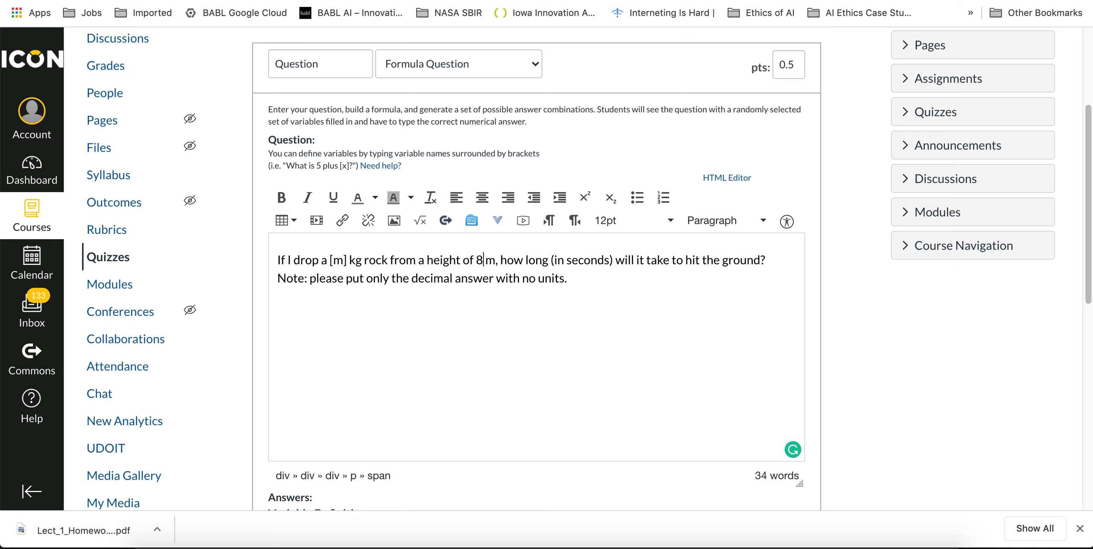
{"action": "key", "text": "BackSpace"}
{"action": "key", "text": "BackSpace"}
{"action": "type", "text": "[h"}
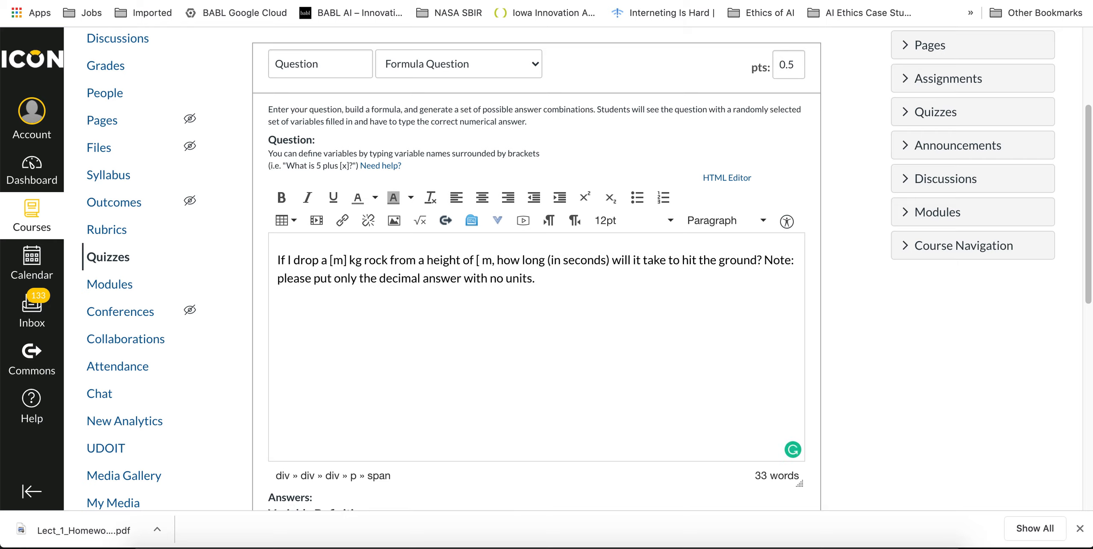
{"action": "type", "text": "]"}
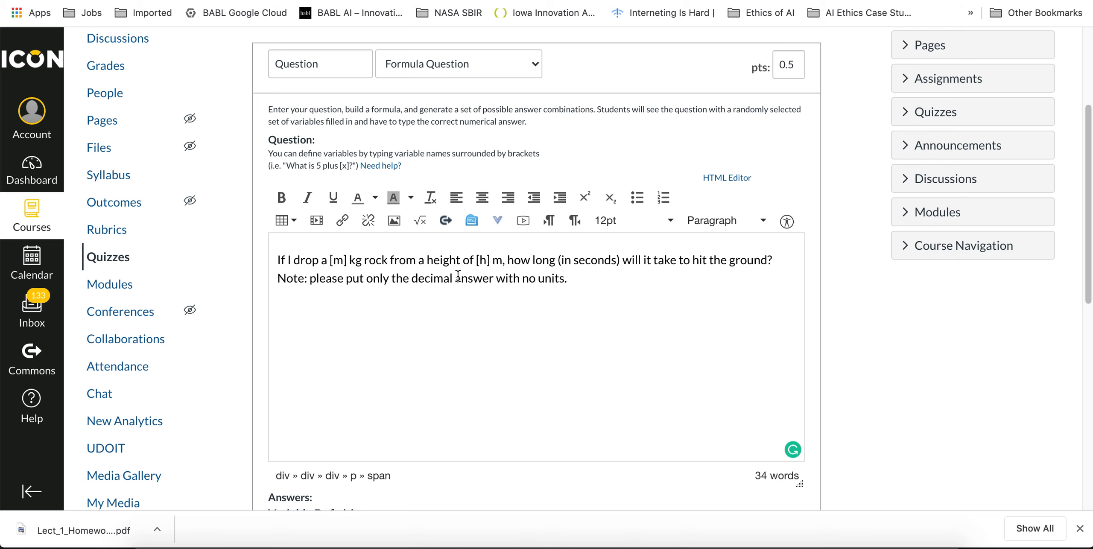
Set the maximum value of variable h to 100 in the variable definitions
{"action": "scroll", "coordinate": [542, 313], "scroll_direction": "down", "scroll_amount": 1}
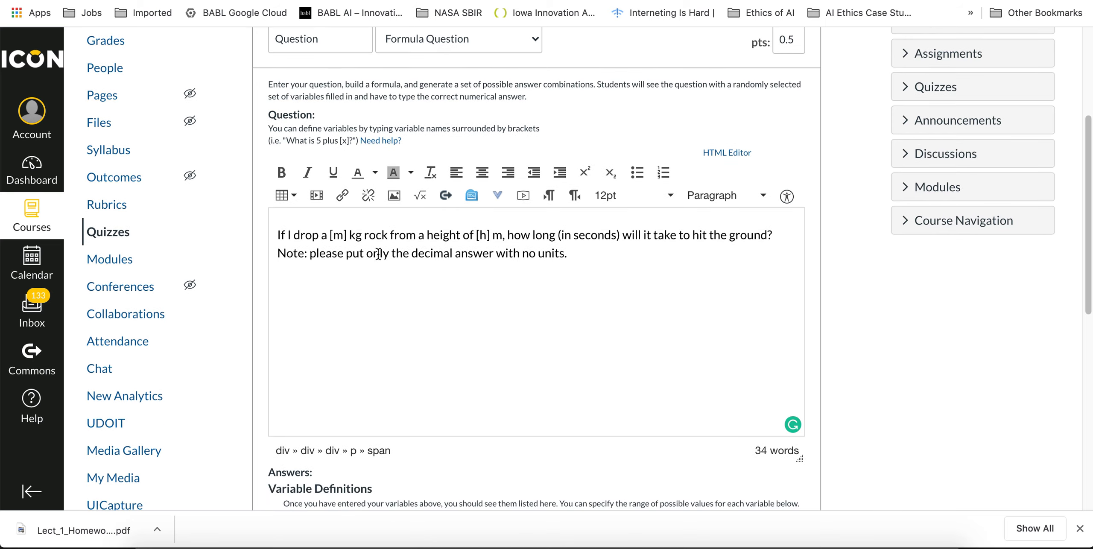
{"action": "scroll", "coordinate": [446, 253], "scroll_direction": "down", "scroll_amount": 3}
{"action": "scroll", "coordinate": [445, 252], "scroll_direction": "down", "scroll_amount": 5}
{"action": "scroll", "coordinate": [445, 252], "scroll_direction": "up", "scroll_amount": 5}
{"action": "scroll", "coordinate": [445, 253], "scroll_direction": "down", "scroll_amount": 10}
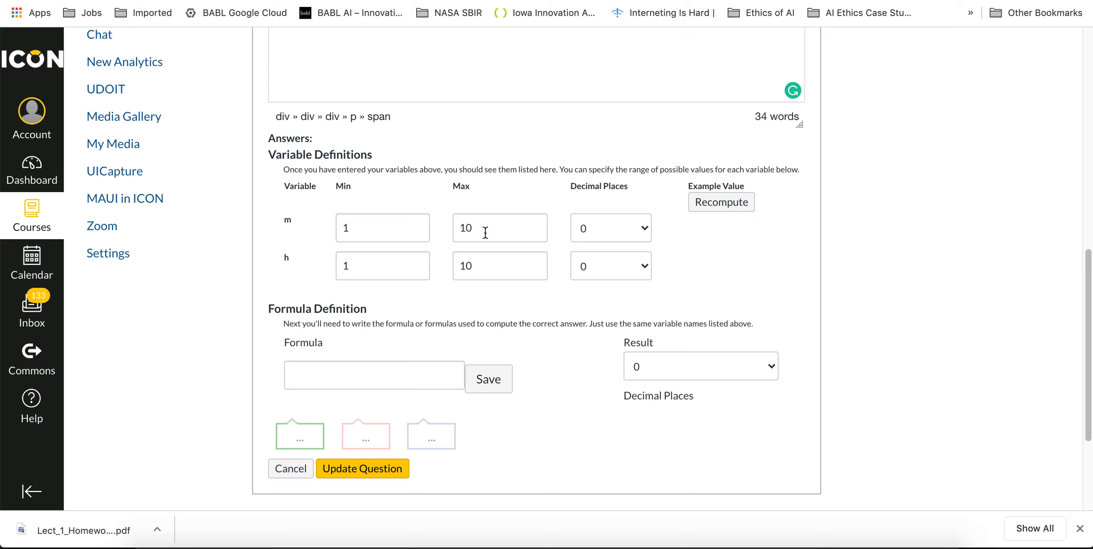
{"action": "scroll", "coordinate": [485, 233], "scroll_direction": "up", "scroll_amount": 5}
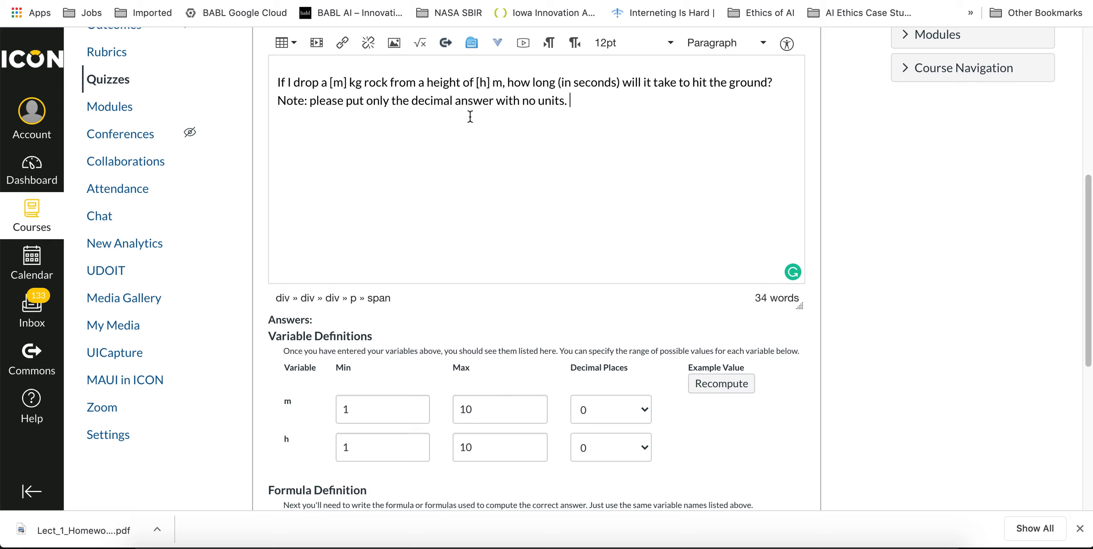
{"action": "scroll", "coordinate": [491, 162], "scroll_direction": "down", "scroll_amount": 3}
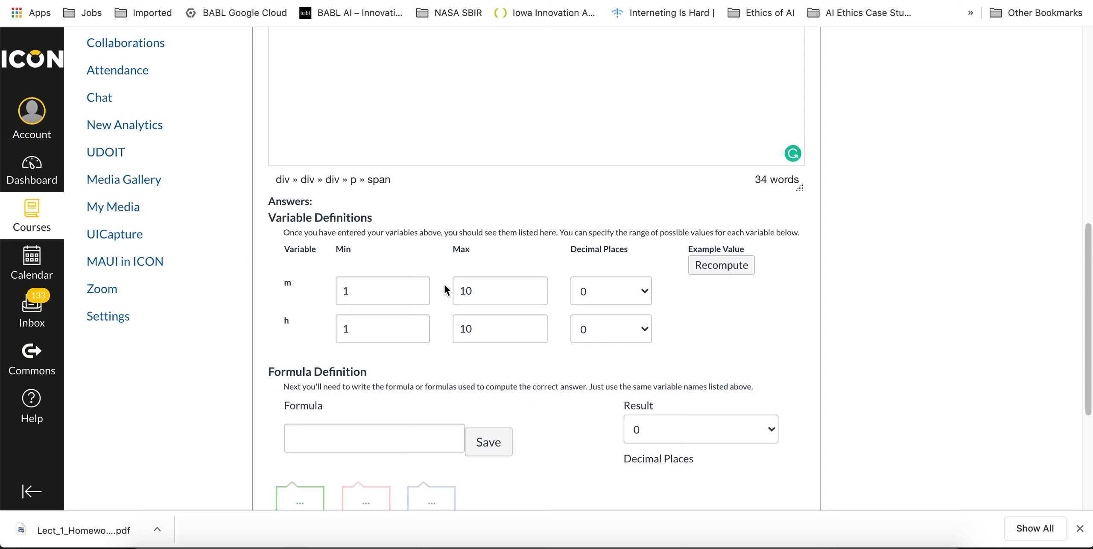
{"action": "scroll", "coordinate": [437, 278], "scroll_direction": "down", "scroll_amount": 1}
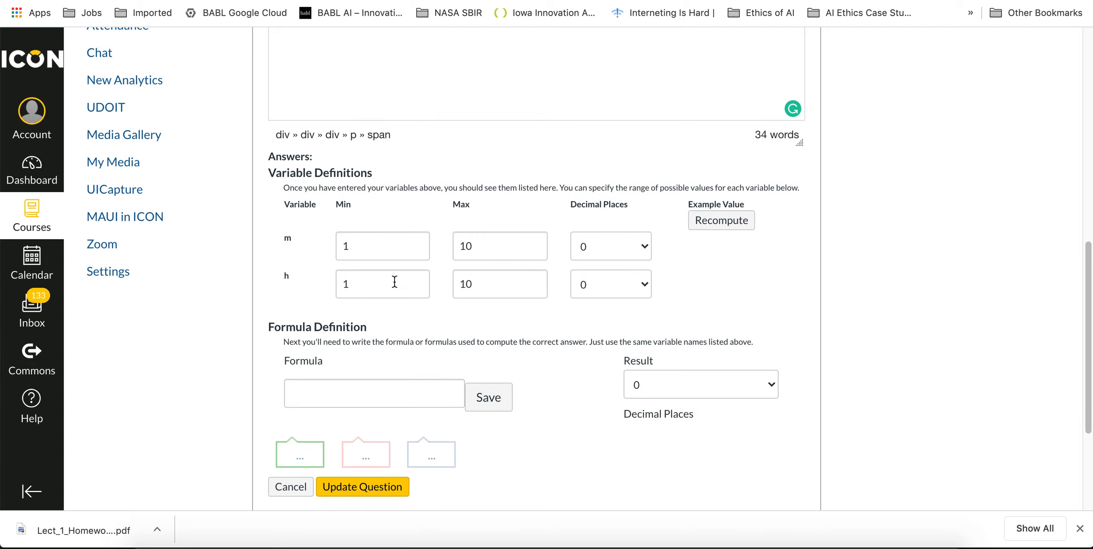
{"action": "left_click", "coordinate": [500, 285]}
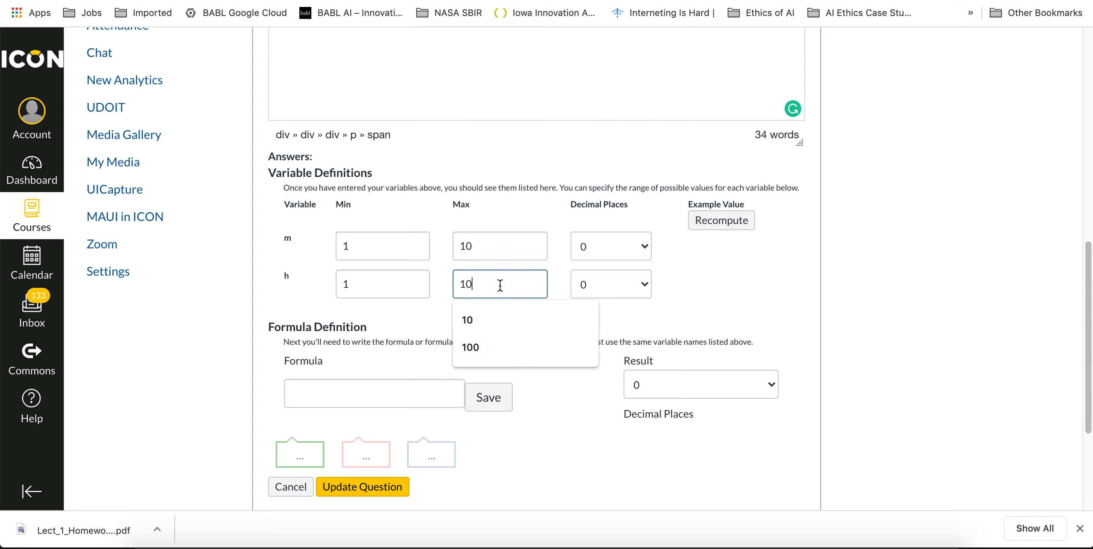
{"action": "type", "text": "0"}
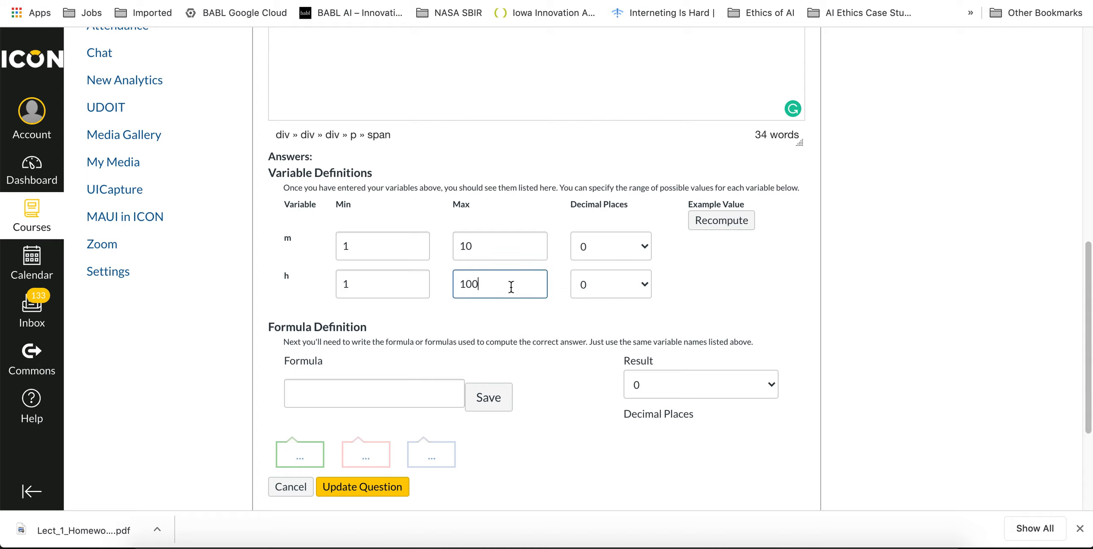
{"action": "left_click", "coordinate": [512, 319]}
Recompute the example values of variables m and h several times to check their ranges
{"action": "left_click", "coordinate": [717, 231]}
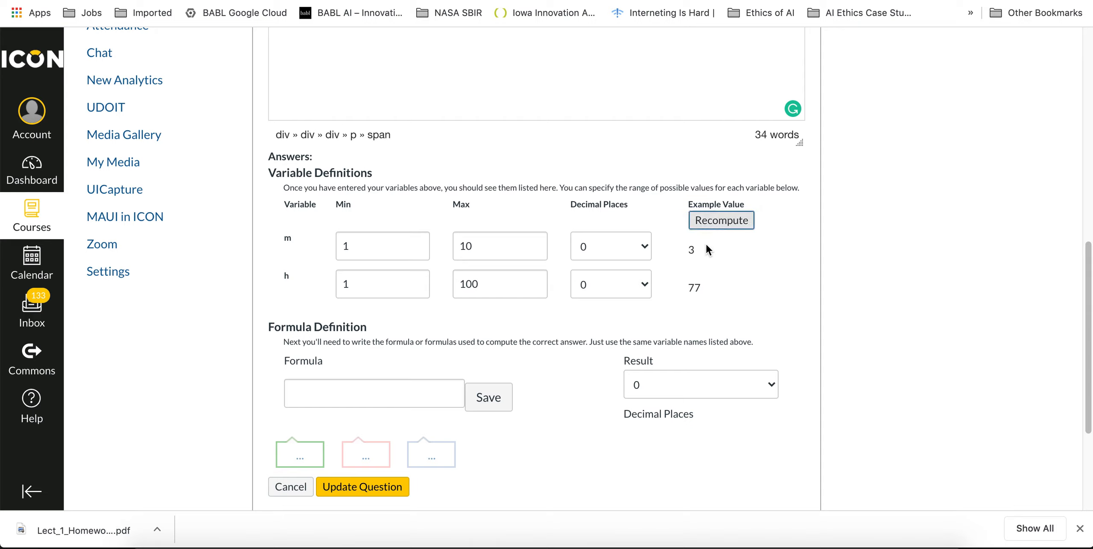
{"action": "left_click", "coordinate": [734, 223]}
{"action": "left_click", "coordinate": [735, 225]}
{"action": "left_click", "coordinate": [735, 226]}
{"action": "left_click", "coordinate": [735, 226]}
{"action": "left_click", "coordinate": [735, 226]}
{"action": "left_click", "coordinate": [735, 226]}
{"action": "left_click", "coordinate": [735, 226]}
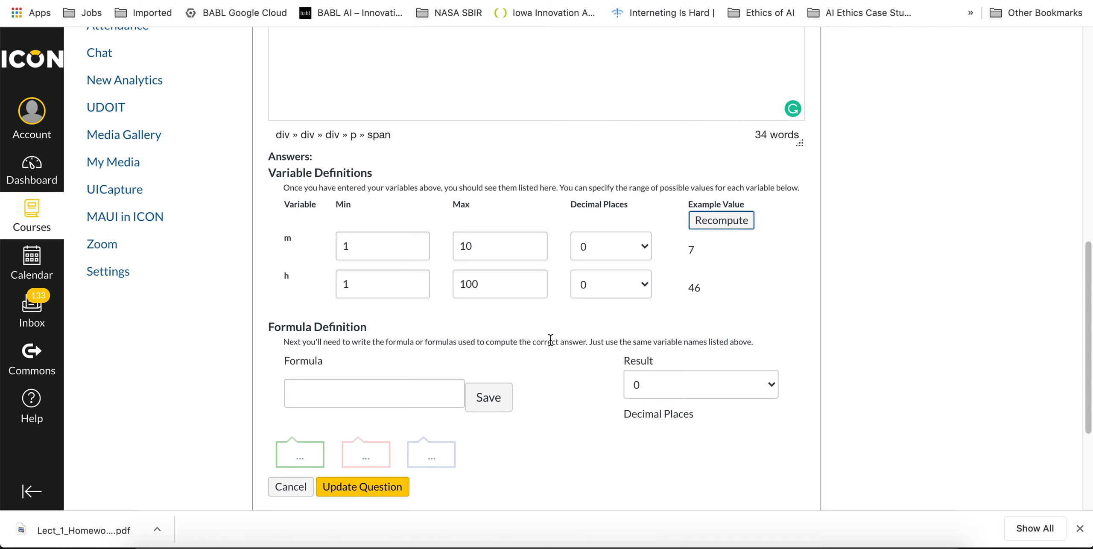
Switch to the drawing app and brush a cliff profile labelled h, with a dot for the rock beside its upper edge
{"action": "scroll", "coordinate": [550, 339], "scroll_direction": "down", "scroll_amount": 5}
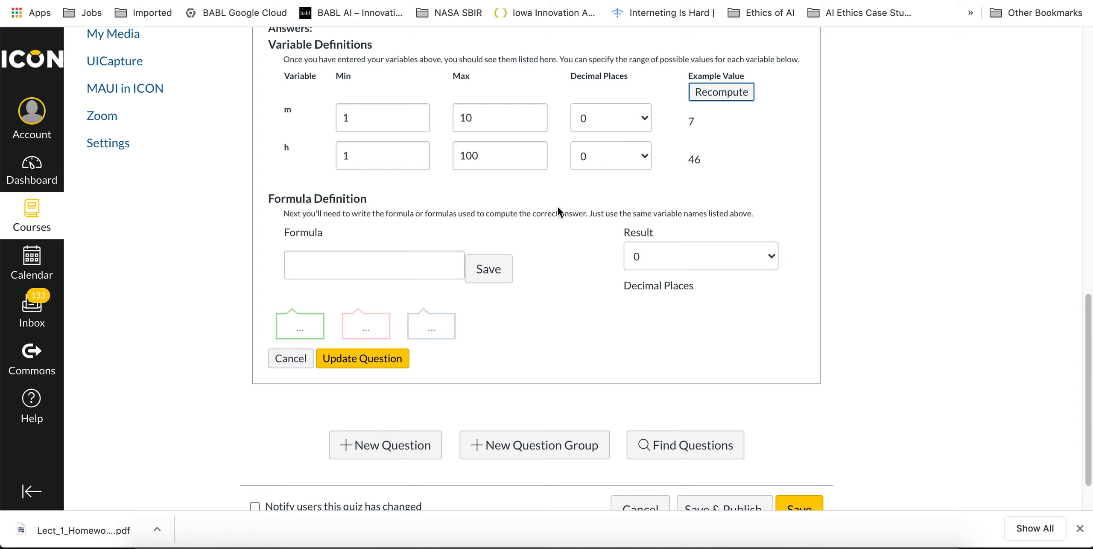
{"action": "left_click", "coordinate": [390, 265]}
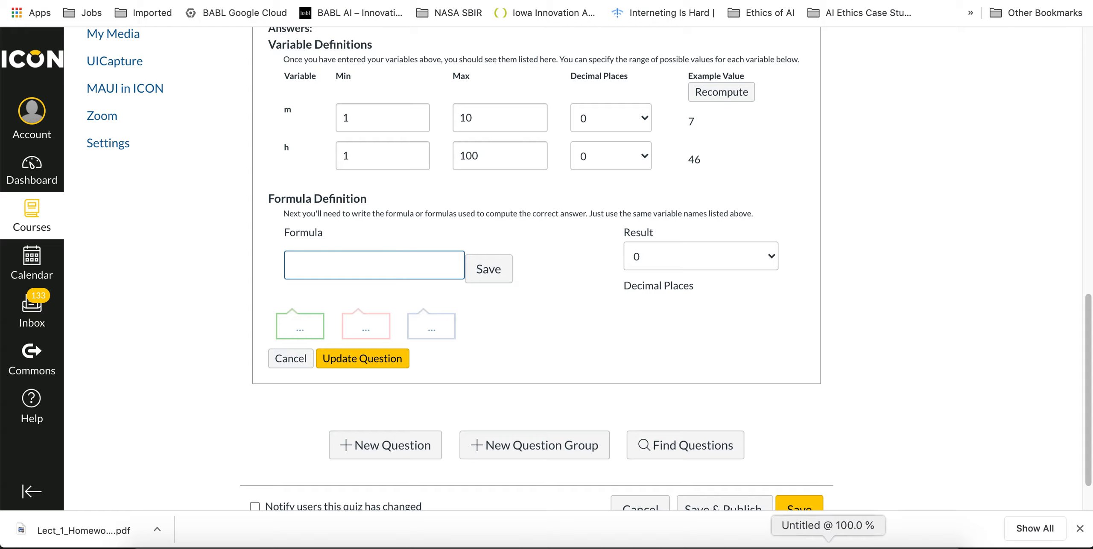
{"action": "left_click", "coordinate": [828, 543]}
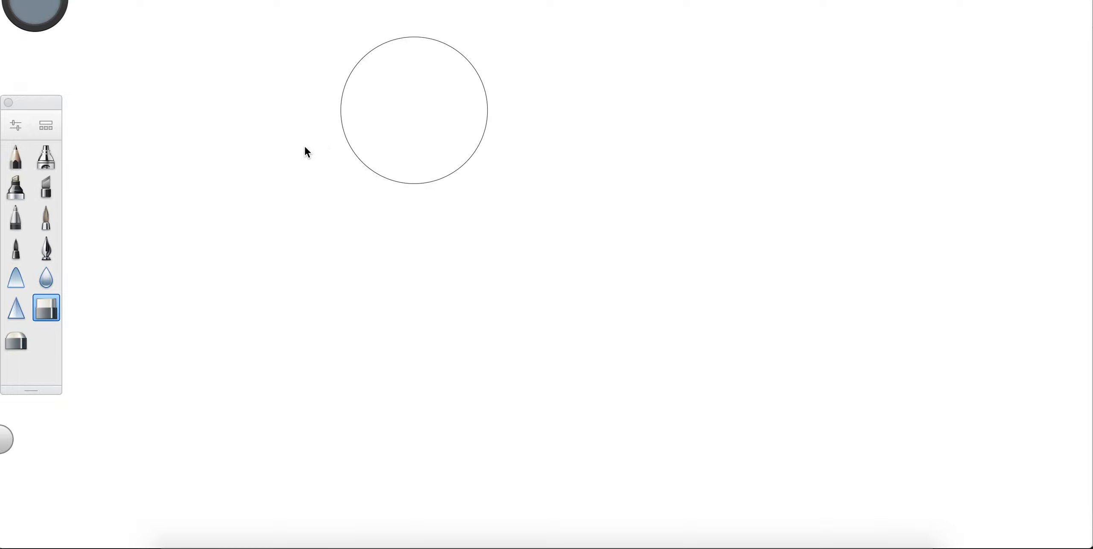
{"action": "left_click", "coordinate": [53, 218]}
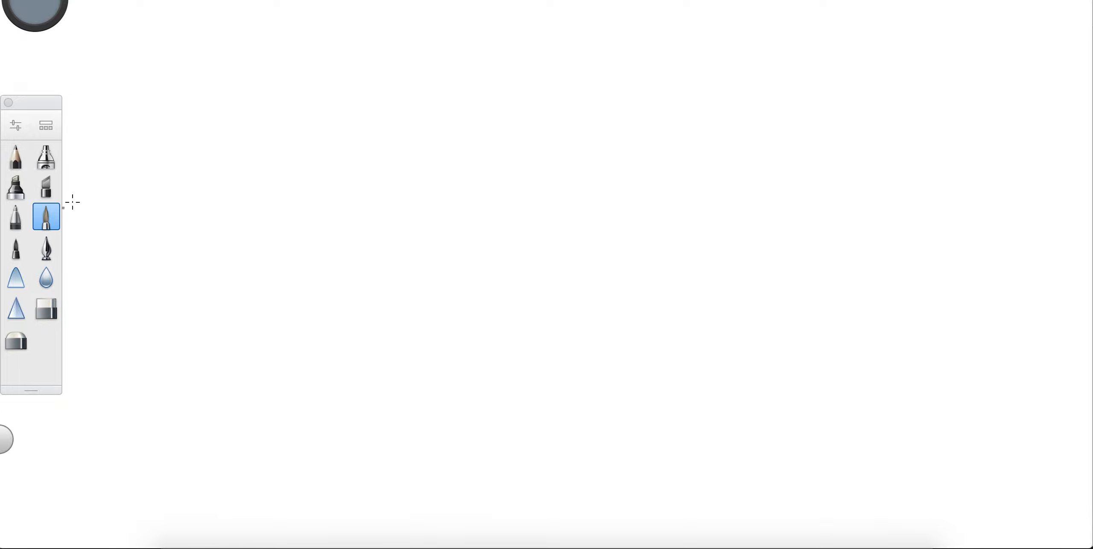
{"action": "mouse_move", "coordinate": [324, 151]}
{"action": "left_mouse_down"}
{"action": "mouse_move", "coordinate": [353, 149]}
{"action": "mouse_move", "coordinate": [360, 323]}
{"action": "mouse_move", "coordinate": [393, 325]}
{"action": "left_mouse_up"}
{"action": "left_click_drag", "start_coordinate": [324, 209], "coordinate": [338, 247]}
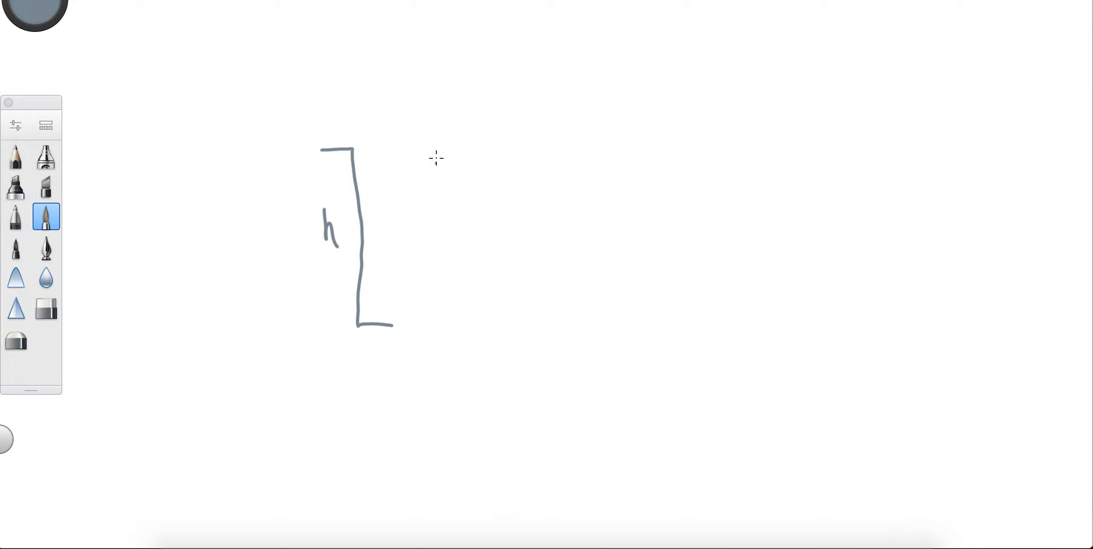
{"action": "left_click", "coordinate": [419, 136]}
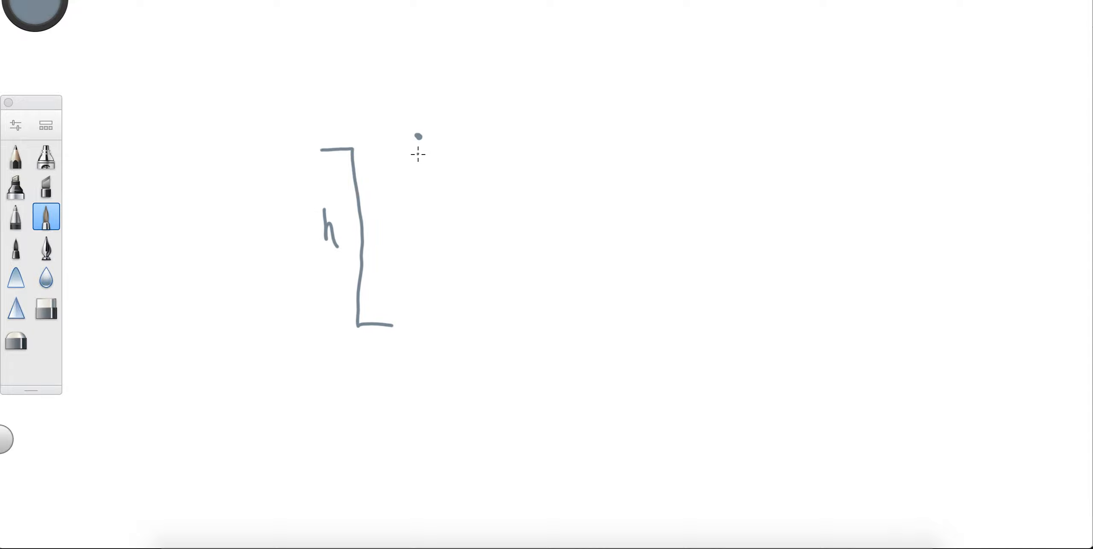
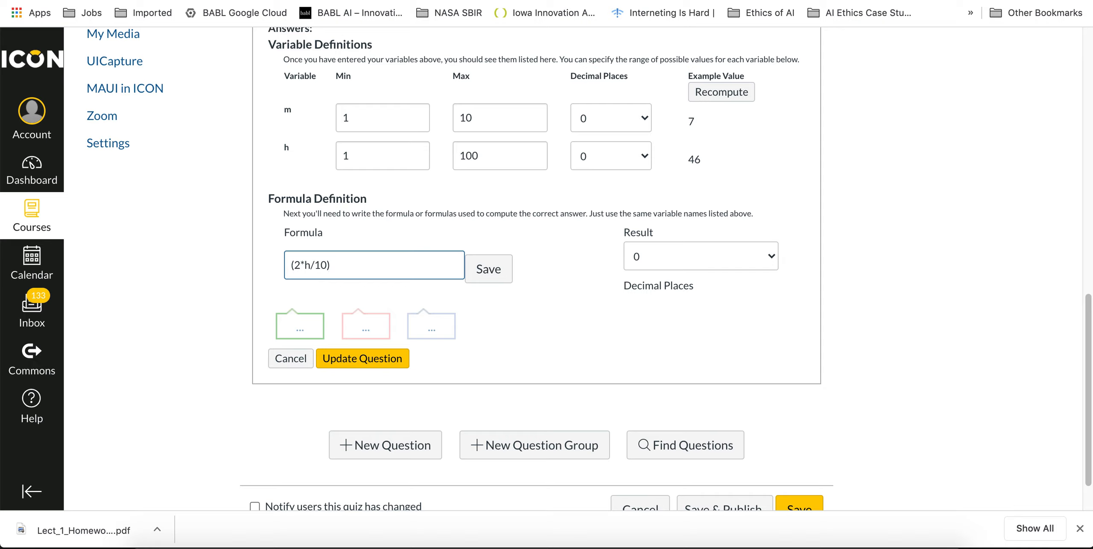
Define the answer formula as (2*h/10)^(0.5) with 2 decimal places and save it
{"action": "type", "text": "^(0.5)"}
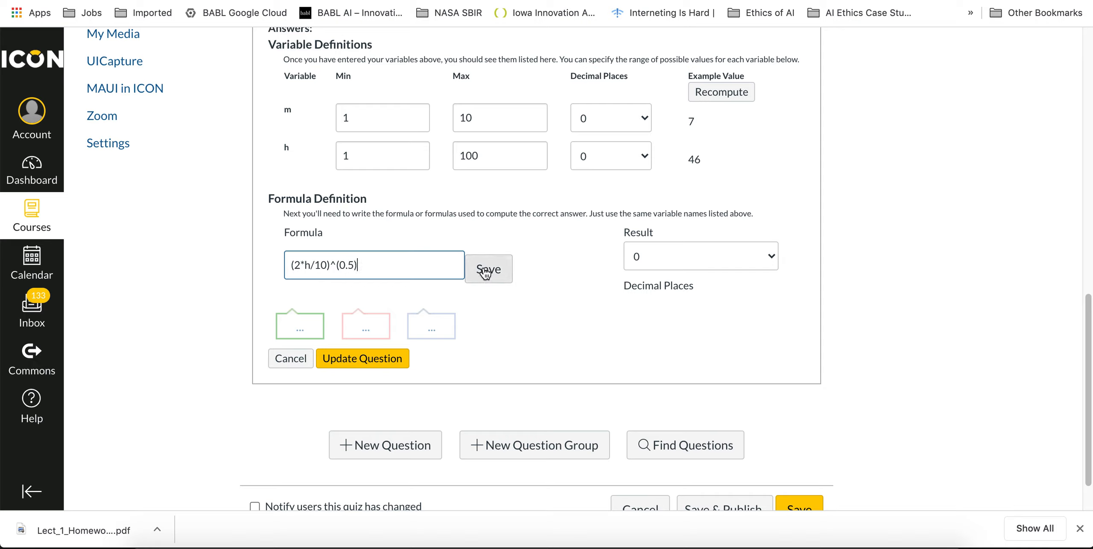
{"action": "left_click", "coordinate": [743, 269]}
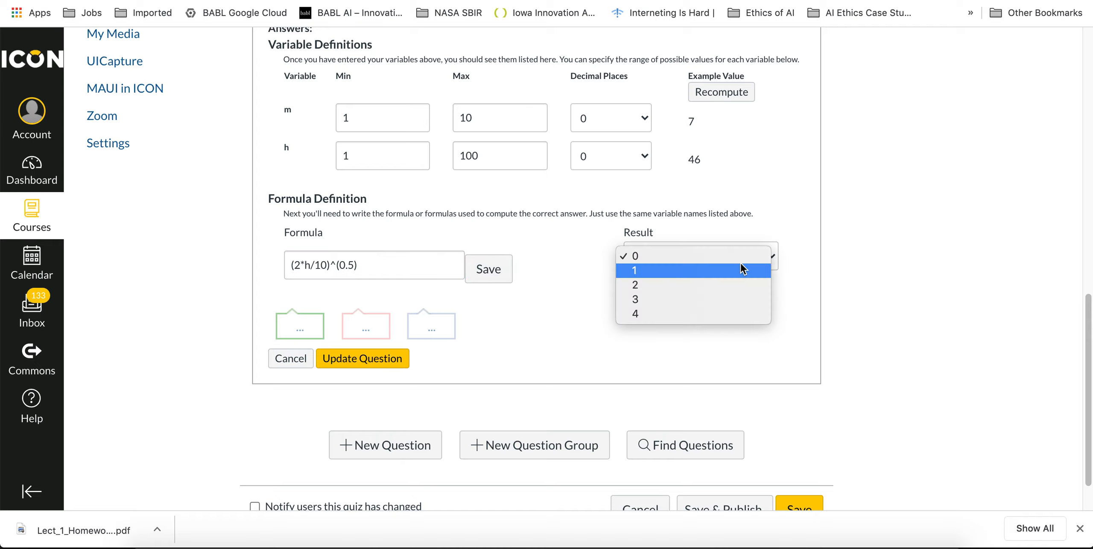
{"action": "left_click", "coordinate": [740, 285]}
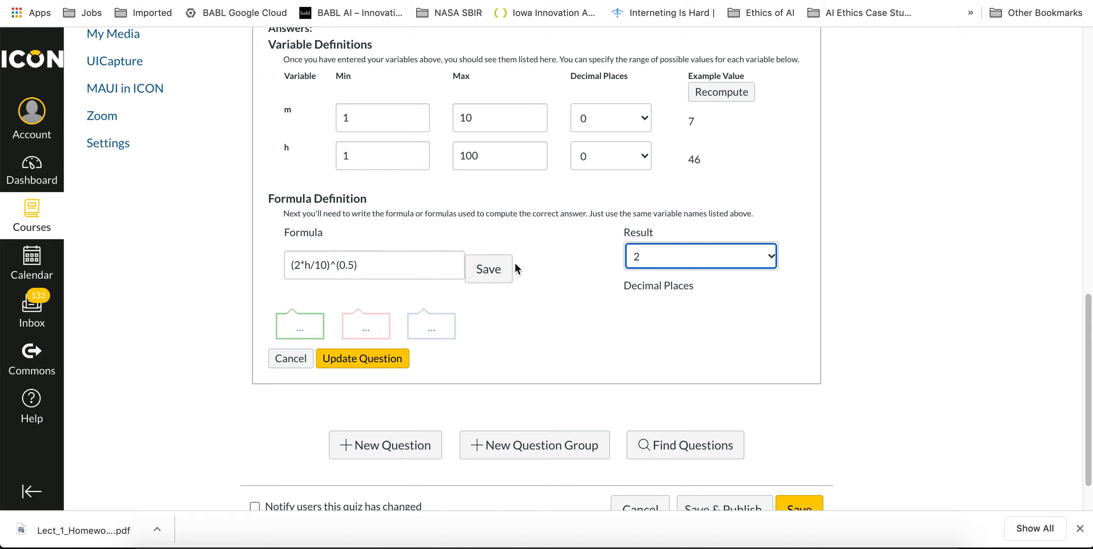
{"action": "left_click", "coordinate": [504, 269]}
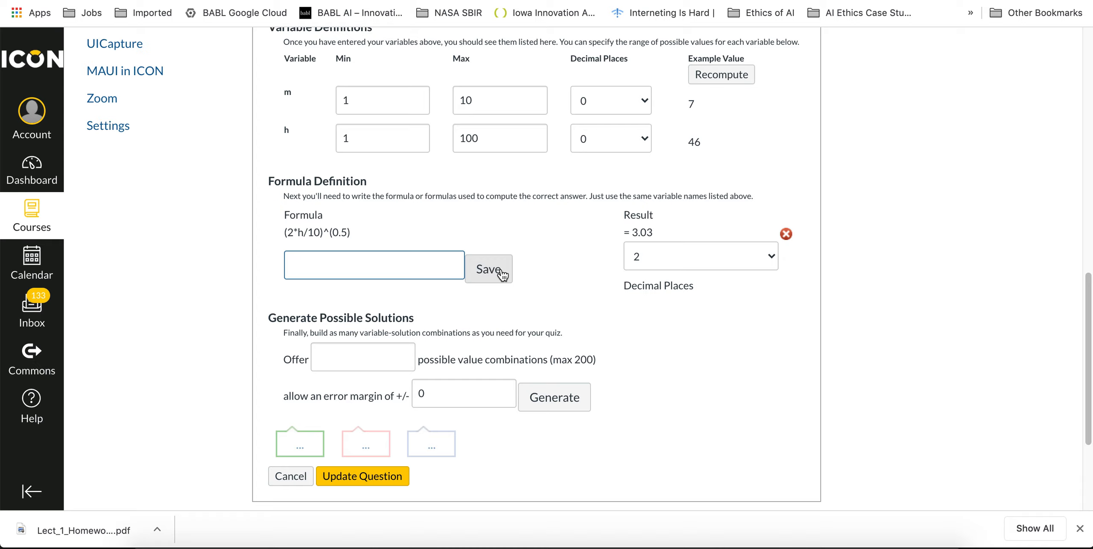
Set the number of possible value combinations to 50
{"action": "left_click", "coordinate": [388, 357]}
{"action": "left_click", "coordinate": [377, 386]}
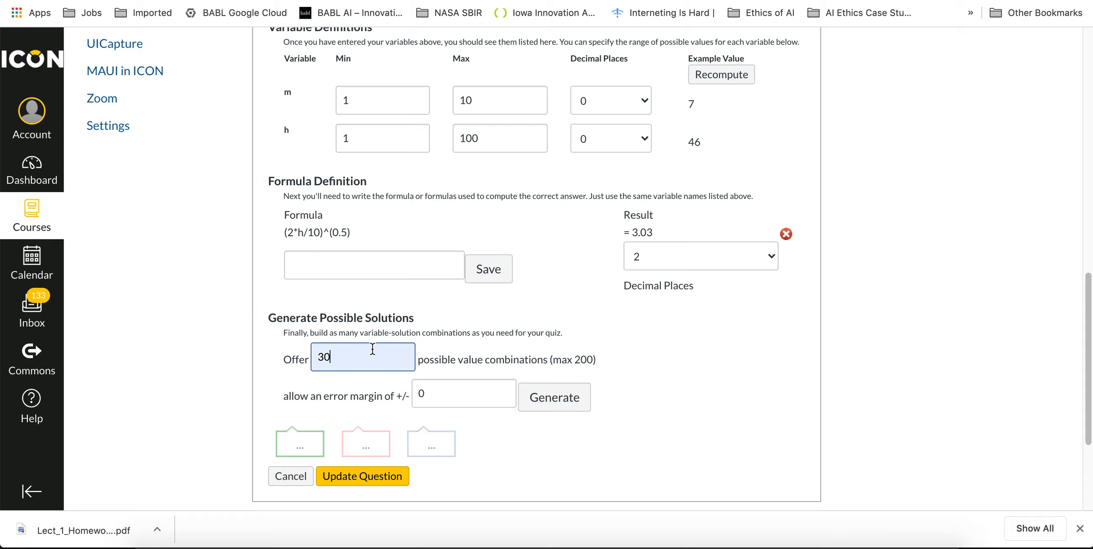
{"action": "key", "text": "BackSpace"}
{"action": "key", "text": "BackSpace"}
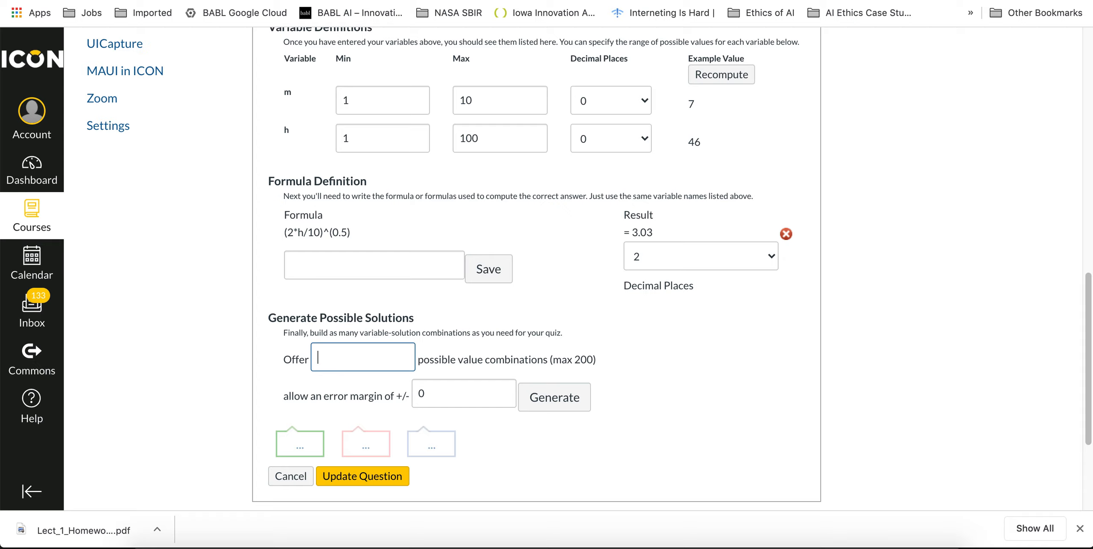
{"action": "type", "text": "50"}
{"action": "left_click", "coordinate": [502, 343]}
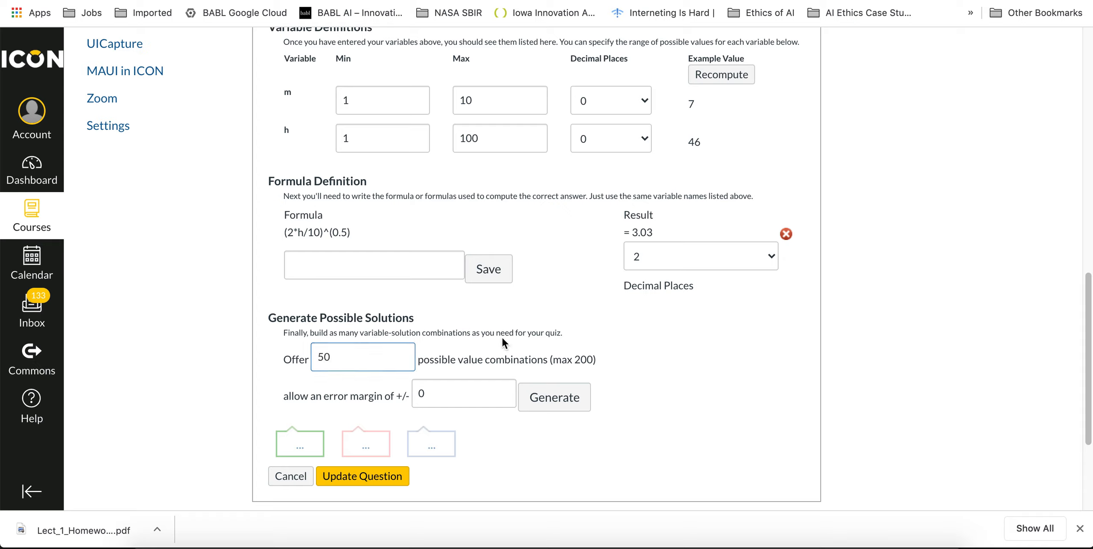
Allow an error margin of 10% and generate the possible solutions
{"action": "left_click", "coordinate": [461, 393]}
{"action": "key", "text": "BackSpace"}
{"action": "left_click", "coordinate": [473, 278]}
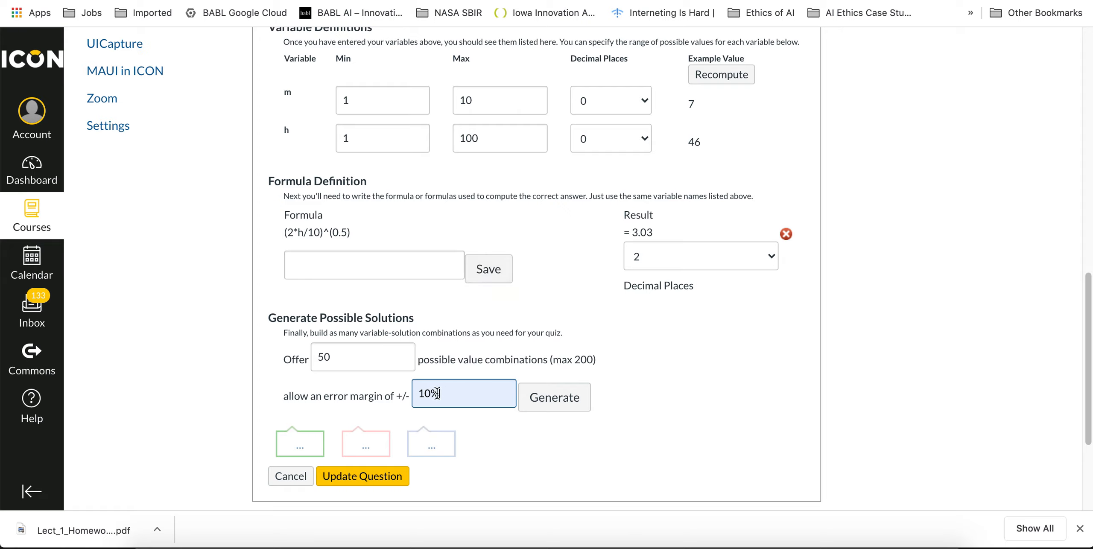
{"action": "left_click", "coordinate": [555, 397]}
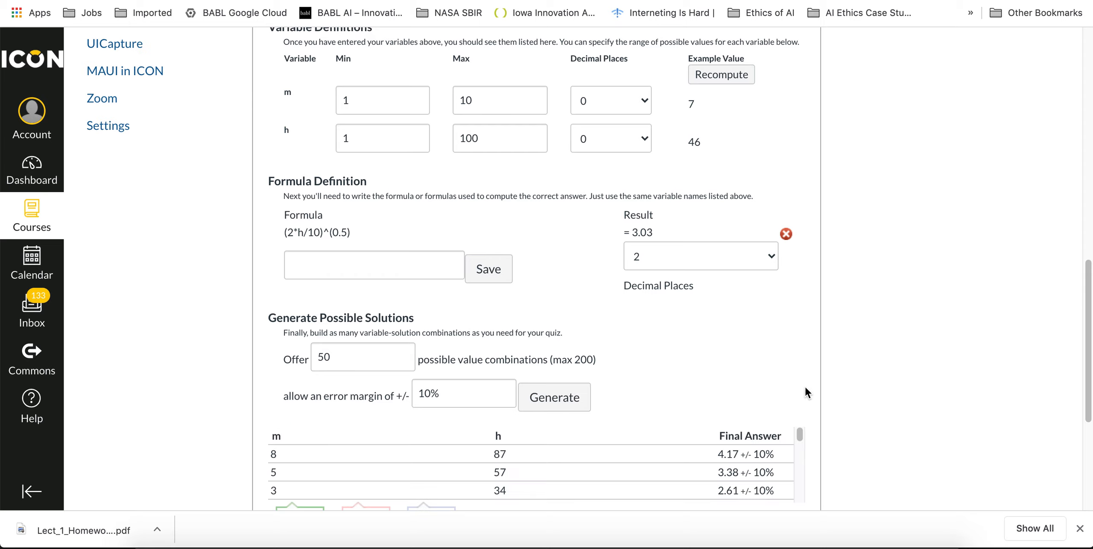
Review the generated m and h combinations with their final answers, then reread the question text
{"action": "scroll", "coordinate": [872, 361], "scroll_direction": "down", "scroll_amount": 4}
{"action": "scroll", "coordinate": [579, 300], "scroll_direction": "down", "scroll_amount": 1}
{"action": "scroll", "coordinate": [536, 281], "scroll_direction": "up", "scroll_amount": 1}
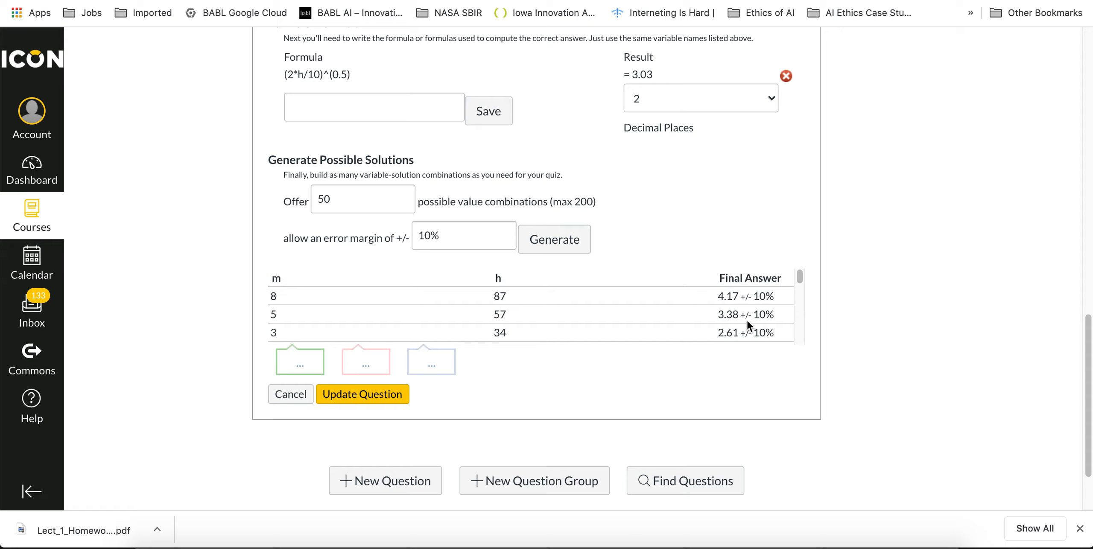
{"action": "scroll", "coordinate": [695, 305], "scroll_direction": "down", "scroll_amount": 5}
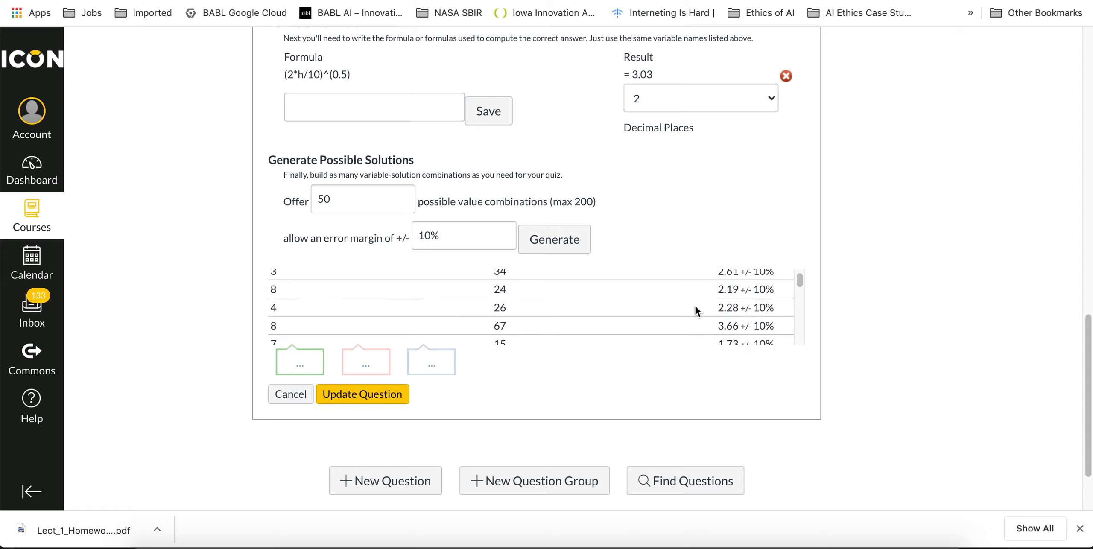
{"action": "scroll", "coordinate": [695, 306], "scroll_direction": "down", "scroll_amount": 6}
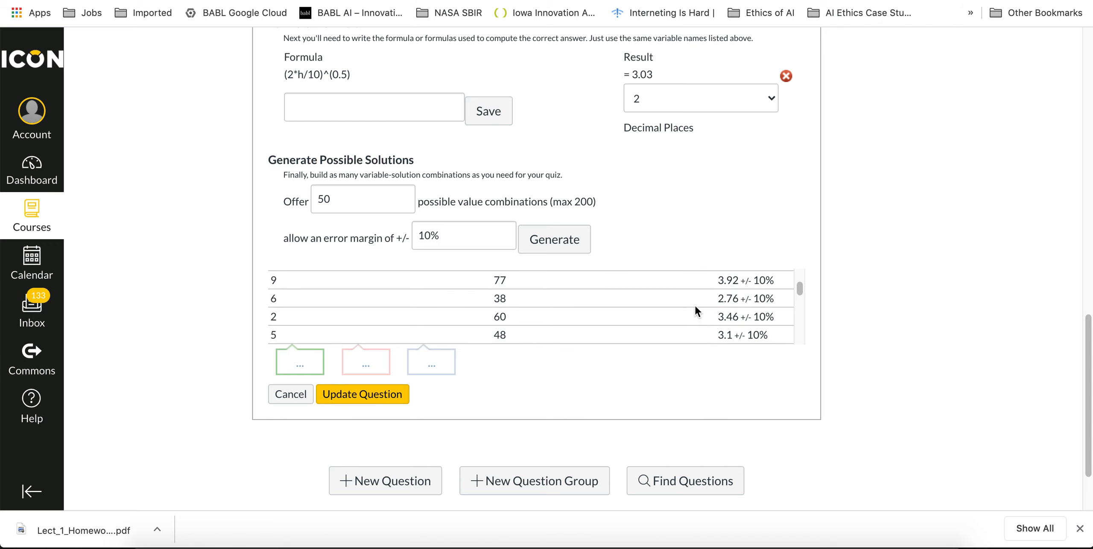
{"action": "scroll", "coordinate": [695, 306], "scroll_direction": "up", "scroll_amount": 13}
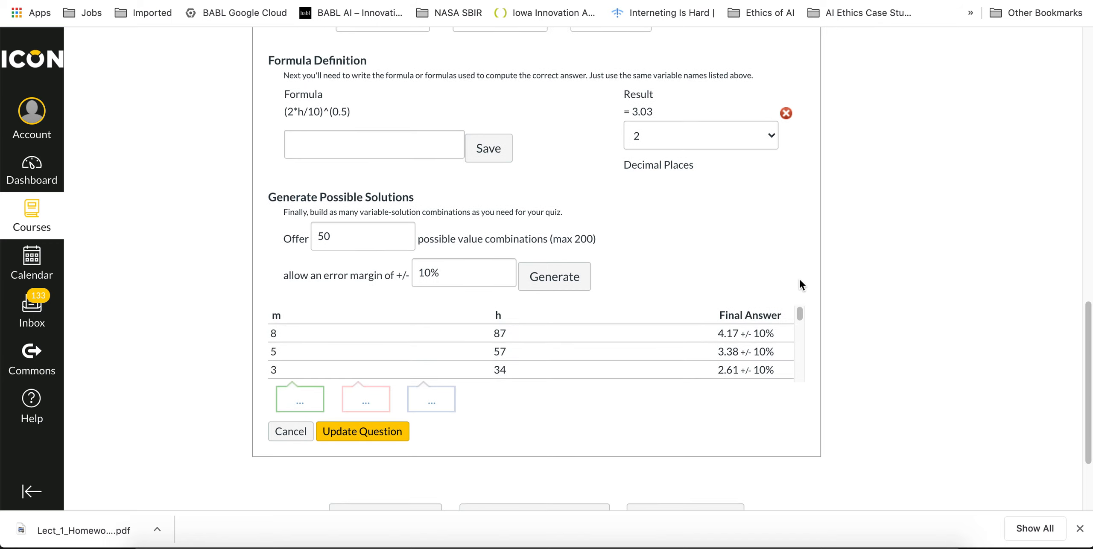
{"action": "scroll", "coordinate": [799, 279], "scroll_direction": "up", "scroll_amount": 3}
{"action": "scroll", "coordinate": [799, 279], "scroll_direction": "up", "scroll_amount": 5}
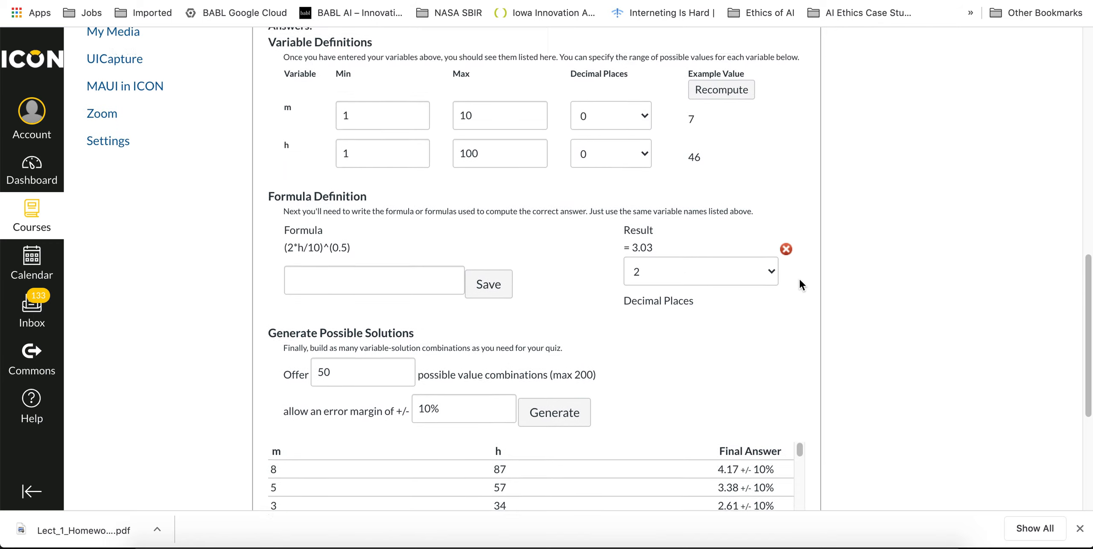
{"action": "scroll", "coordinate": [799, 278], "scroll_direction": "up", "scroll_amount": 7}
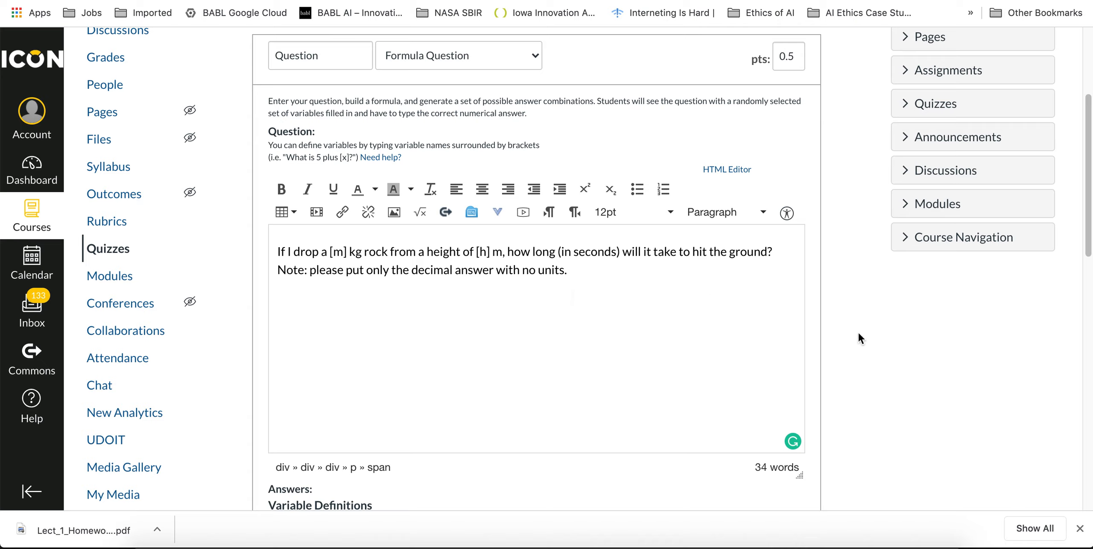
{"action": "scroll", "coordinate": [847, 352], "scroll_direction": "down", "scroll_amount": 20}
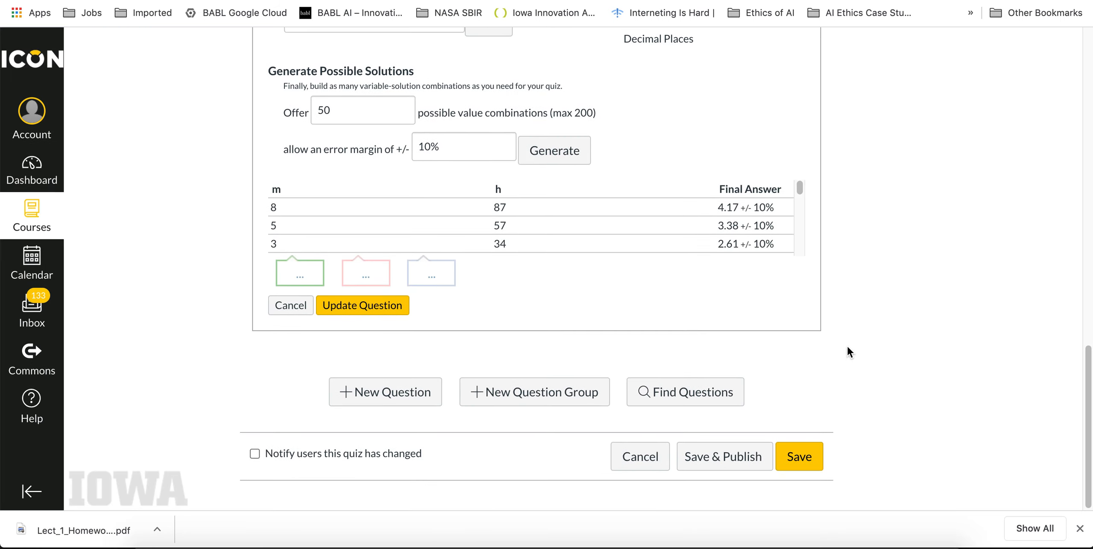
Update the formula question and save the Free Fall quiz from its details page without publishing it
{"action": "scroll", "coordinate": [846, 346], "scroll_direction": "up", "scroll_amount": 1}
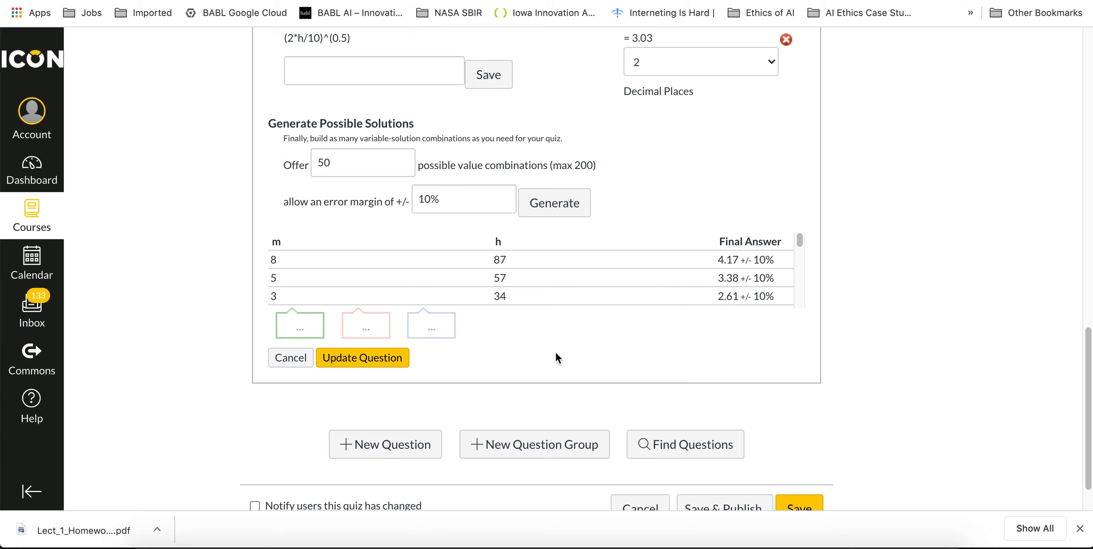
{"action": "left_click", "coordinate": [386, 359]}
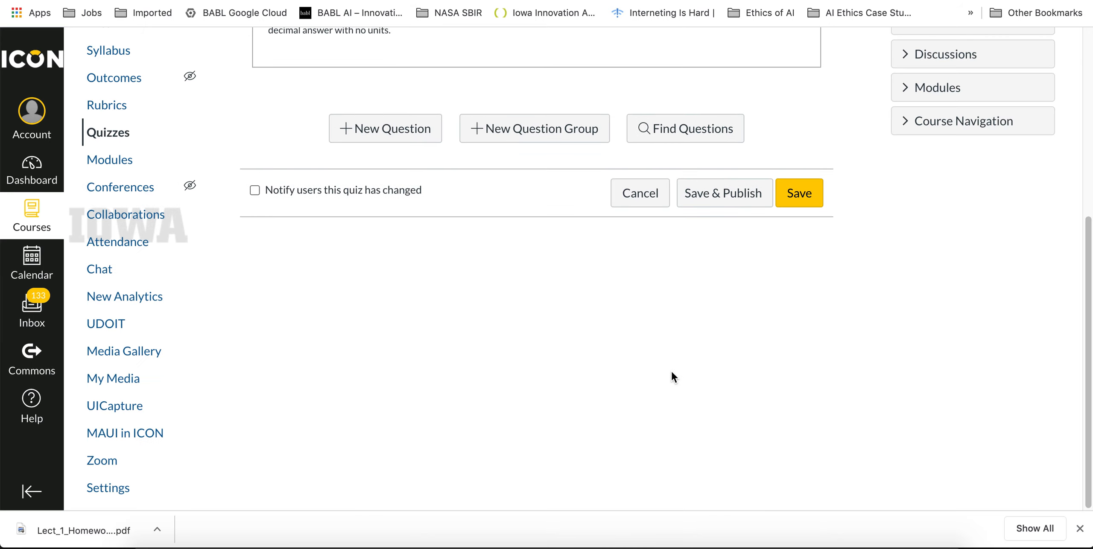
{"action": "scroll", "coordinate": [671, 372], "scroll_direction": "up", "scroll_amount": 5}
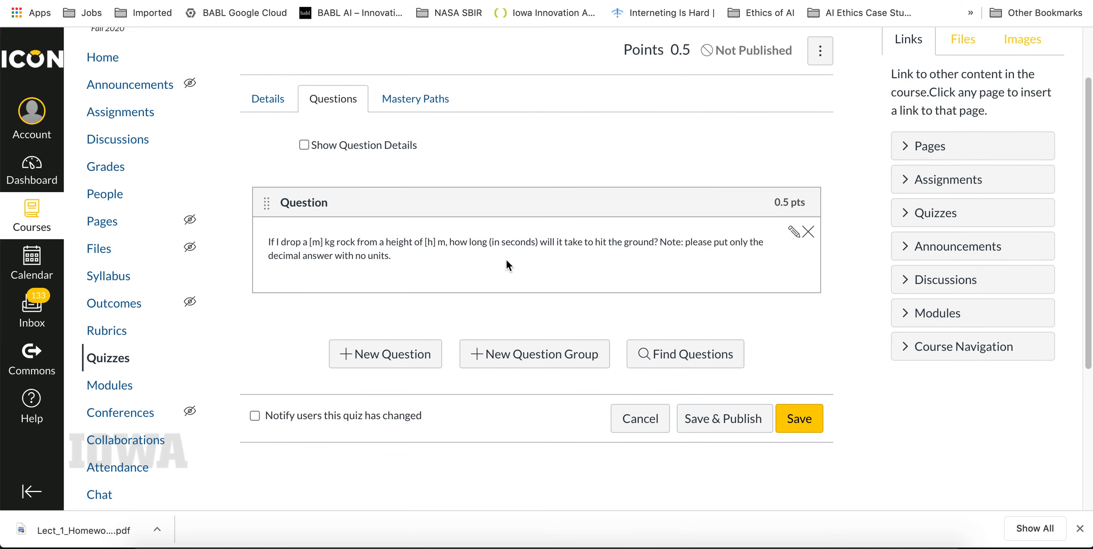
{"action": "scroll", "coordinate": [506, 261], "scroll_direction": "up", "scroll_amount": 1}
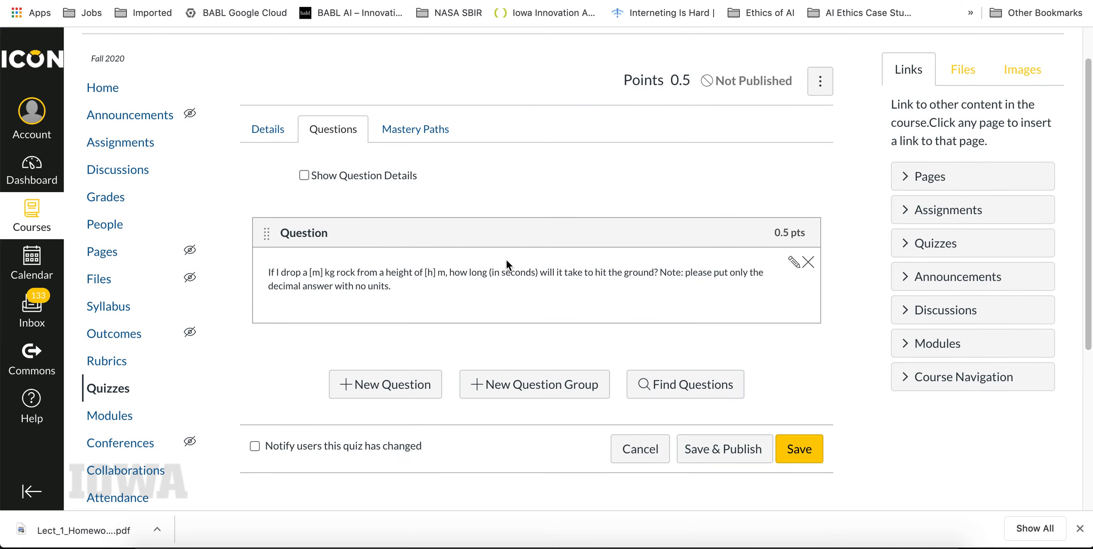
{"action": "left_click", "coordinate": [273, 129]}
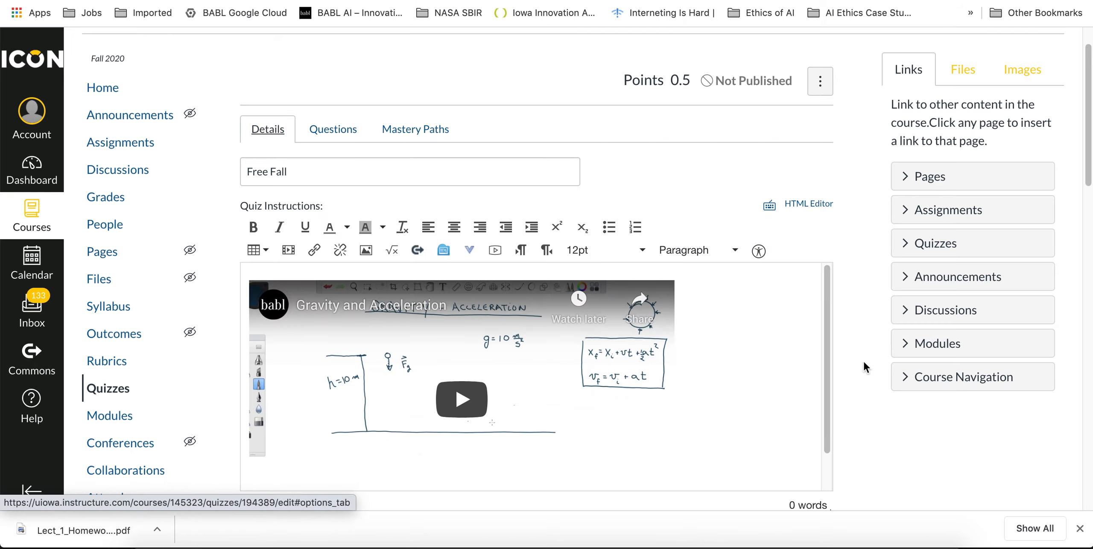
{"action": "scroll", "coordinate": [863, 363], "scroll_direction": "down", "scroll_amount": 10}
{"action": "scroll", "coordinate": [863, 361], "scroll_direction": "down", "scroll_amount": 15}
{"action": "left_click", "coordinate": [806, 454]}
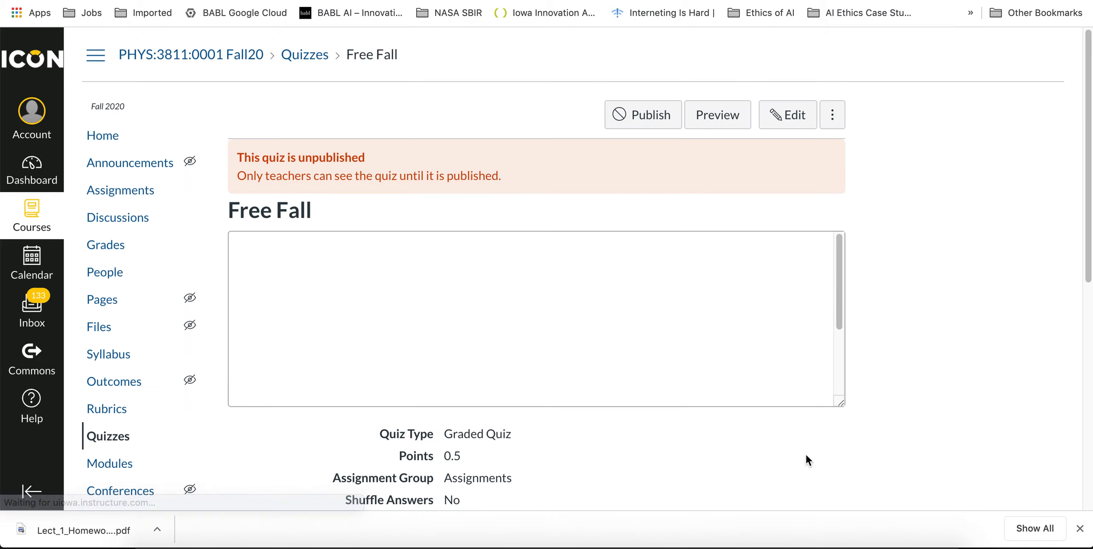
Check the saved quiz's settings summary and open the quiz preview
{"action": "scroll", "coordinate": [873, 311], "scroll_direction": "down", "scroll_amount": 9}
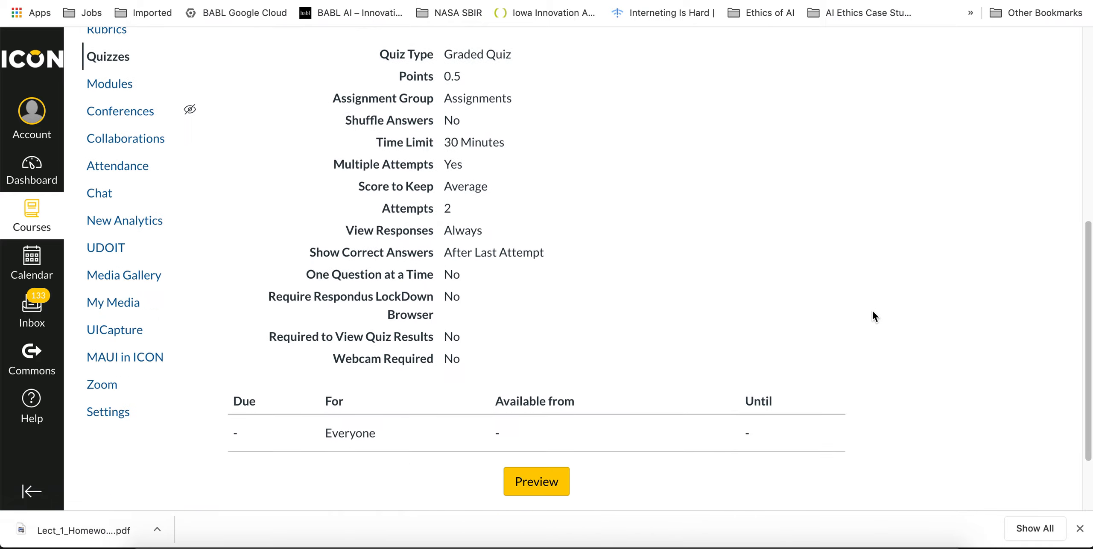
{"action": "scroll", "coordinate": [873, 311], "scroll_direction": "up", "scroll_amount": 8}
{"action": "scroll", "coordinate": [872, 311], "scroll_direction": "up", "scroll_amount": 1}
{"action": "left_click", "coordinate": [716, 114]}
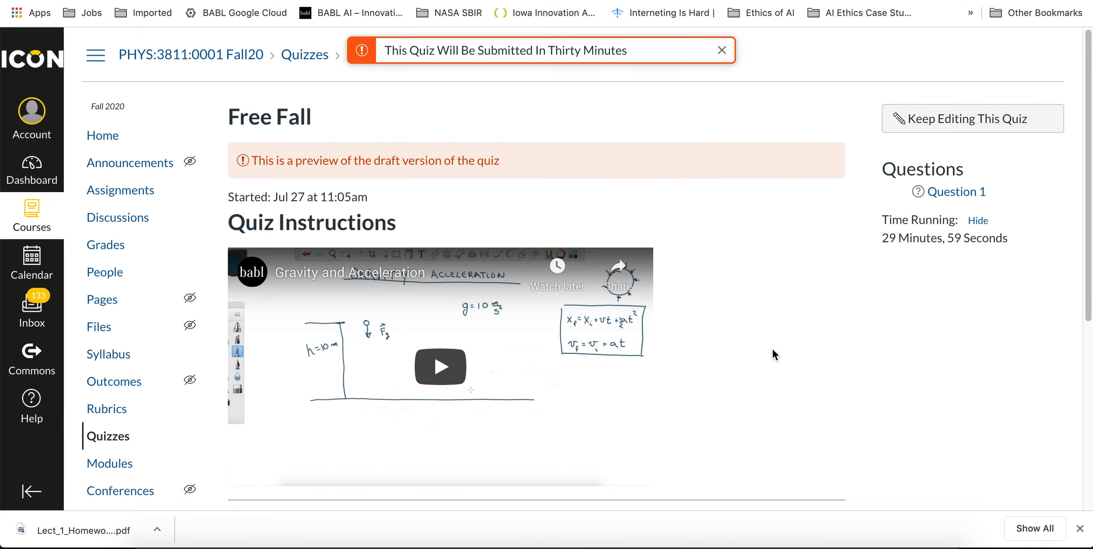
Play the embedded Gravity and Acceleration video in the preview and skip ahead to about 3:23, 5:07 and 6:49
{"action": "scroll", "coordinate": [772, 348], "scroll_direction": "down", "scroll_amount": 2}
{"action": "left_click", "coordinate": [469, 279]}
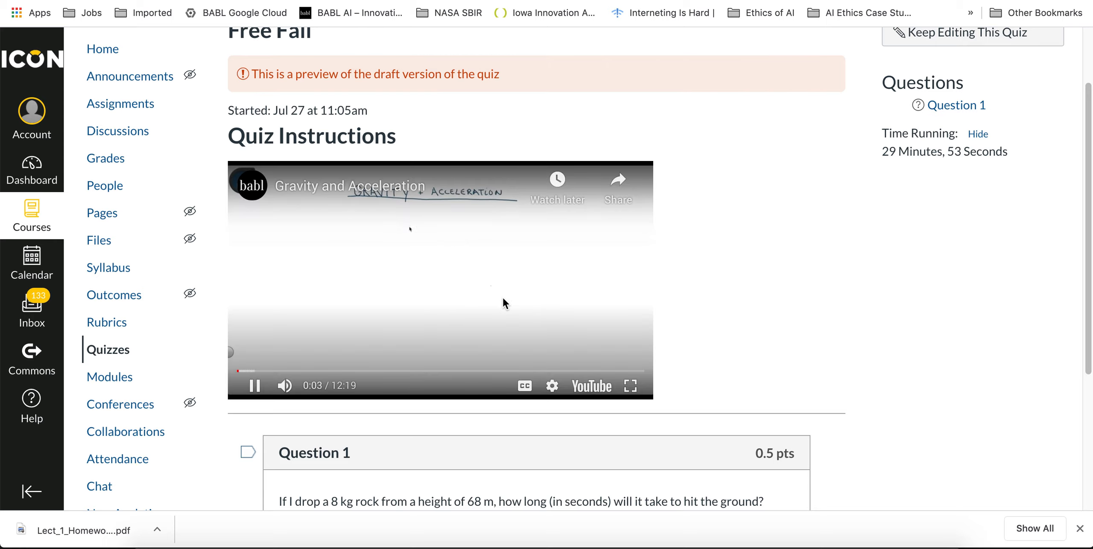
{"action": "left_click", "coordinate": [348, 371]}
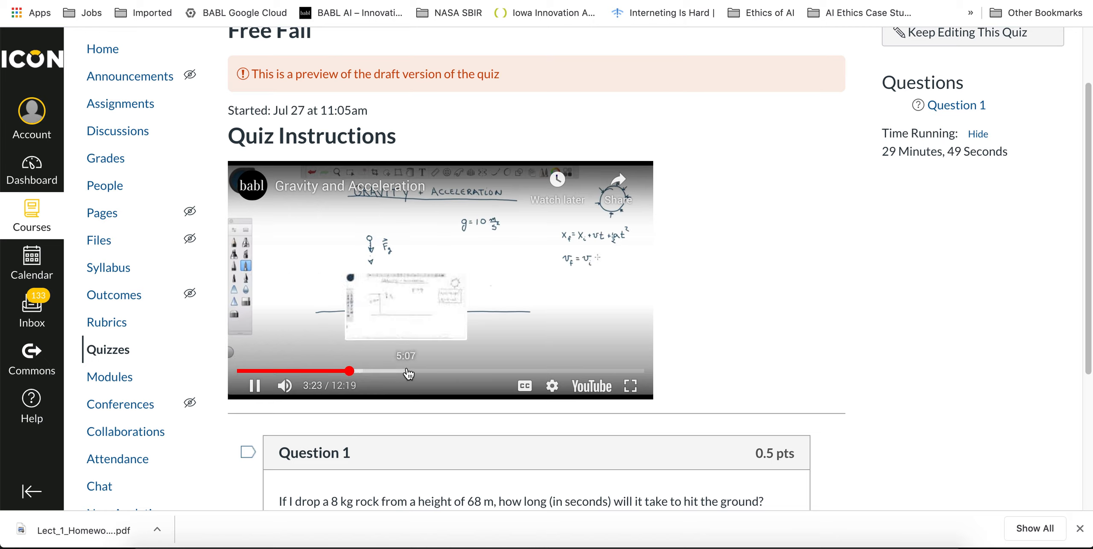
{"action": "left_click", "coordinate": [407, 371]}
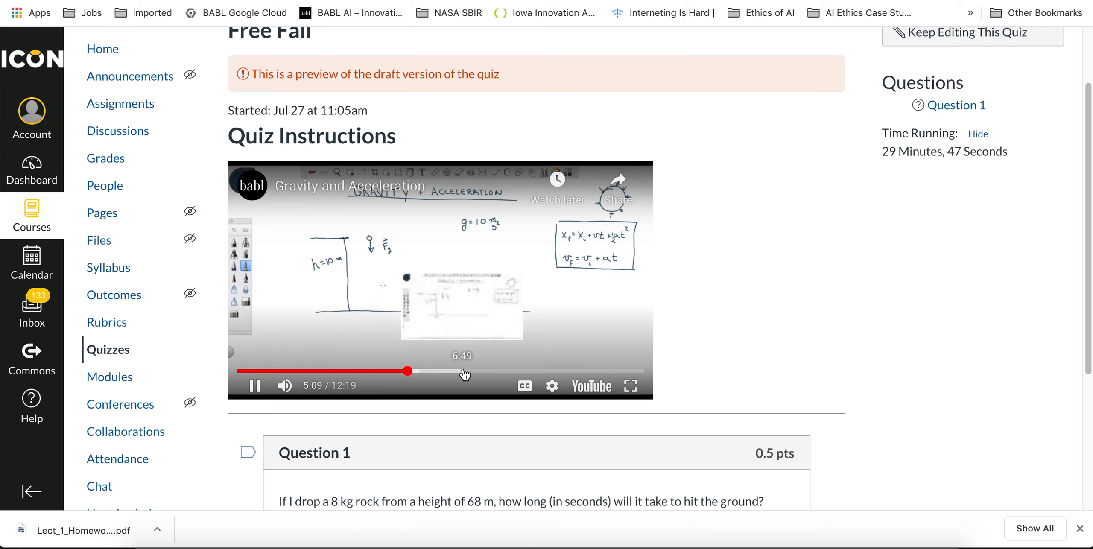
{"action": "left_click", "coordinate": [464, 371]}
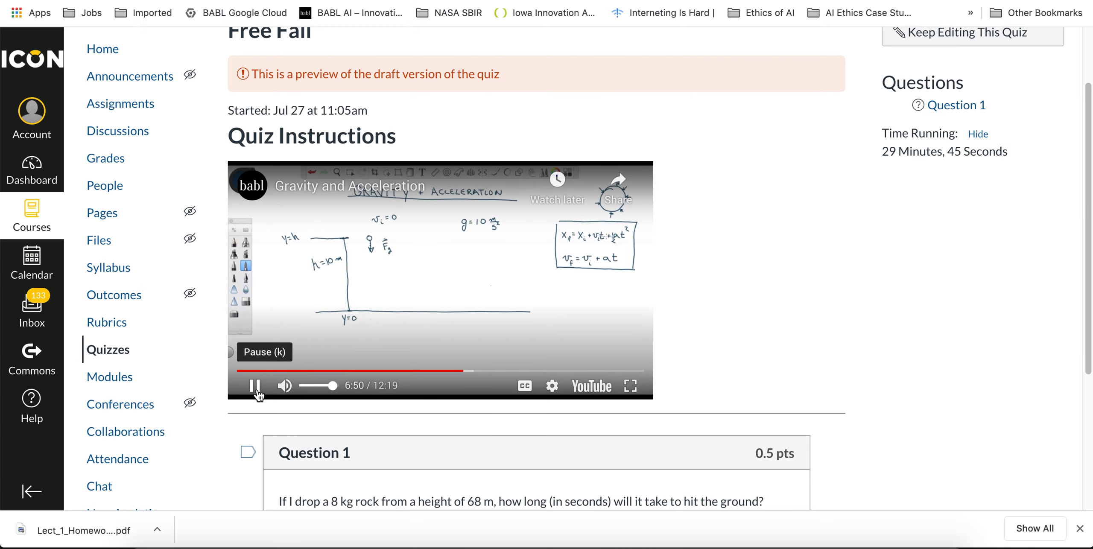
Pause the embedded video and read Question 1 with its answer field below it
{"action": "left_click", "coordinate": [255, 387]}
{"action": "scroll", "coordinate": [811, 281], "scroll_direction": "down", "scroll_amount": 1}
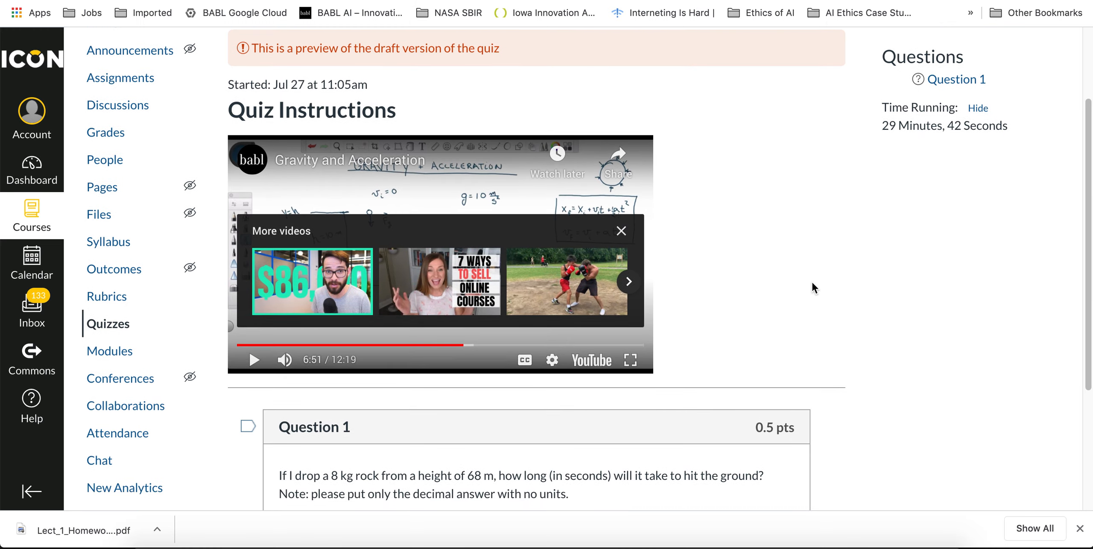
{"action": "scroll", "coordinate": [811, 282], "scroll_direction": "down", "scroll_amount": 5}
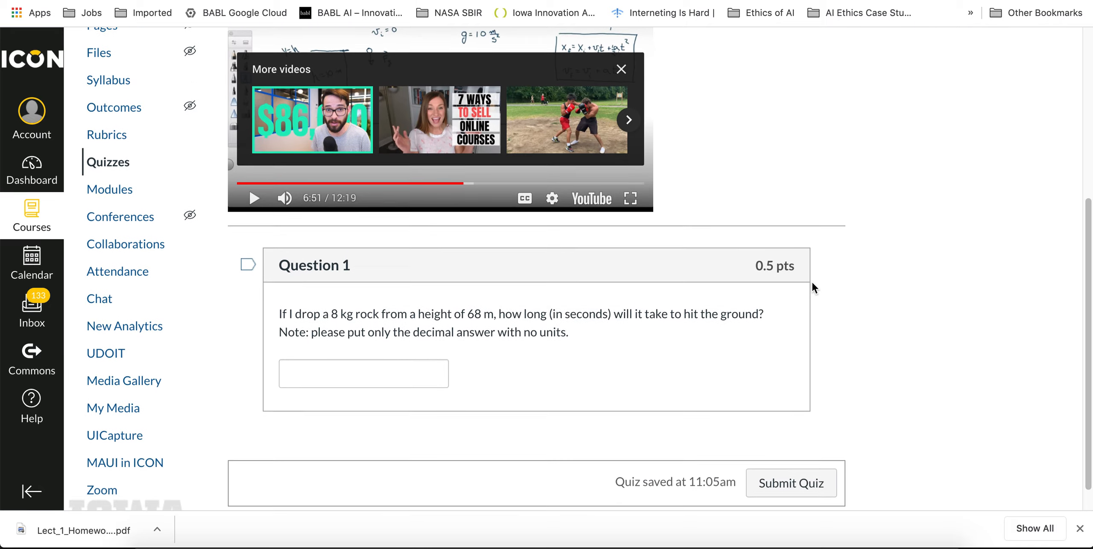
{"action": "scroll", "coordinate": [811, 282], "scroll_direction": "up", "scroll_amount": 7}
{"action": "scroll", "coordinate": [811, 282], "scroll_direction": "down", "scroll_amount": 7}
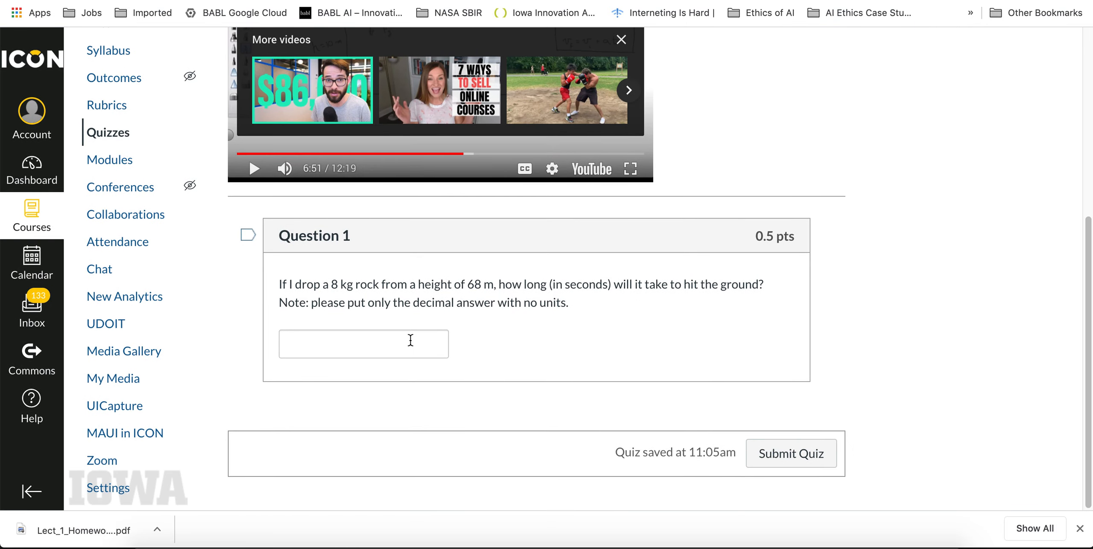
{"action": "left_click", "coordinate": [410, 339]}
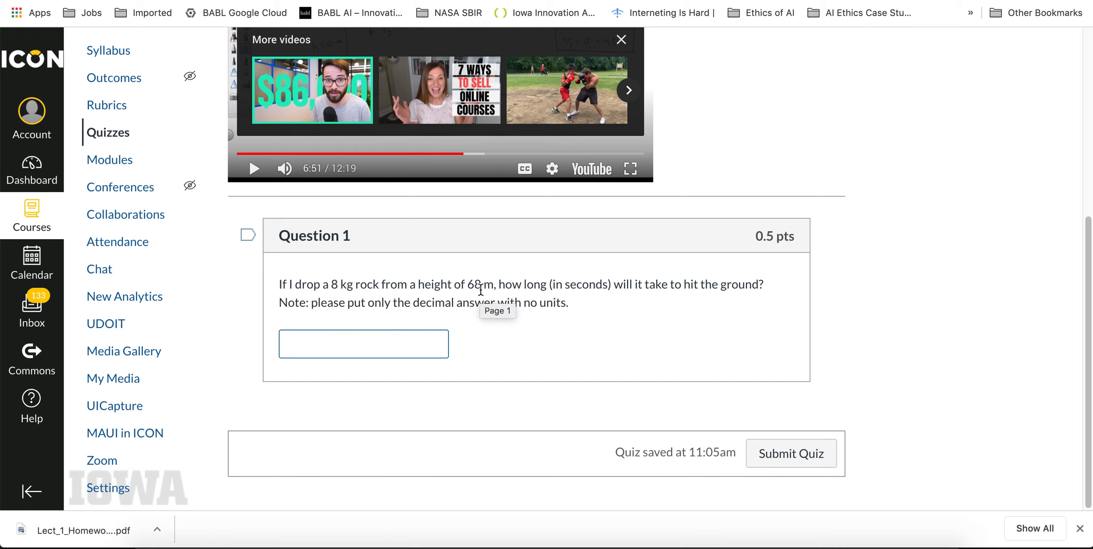
Switch to the Calculator, clear it and compute the square root of 2 × 6.8 for the fall time
{"action": "left_click", "coordinate": [419, 544]}
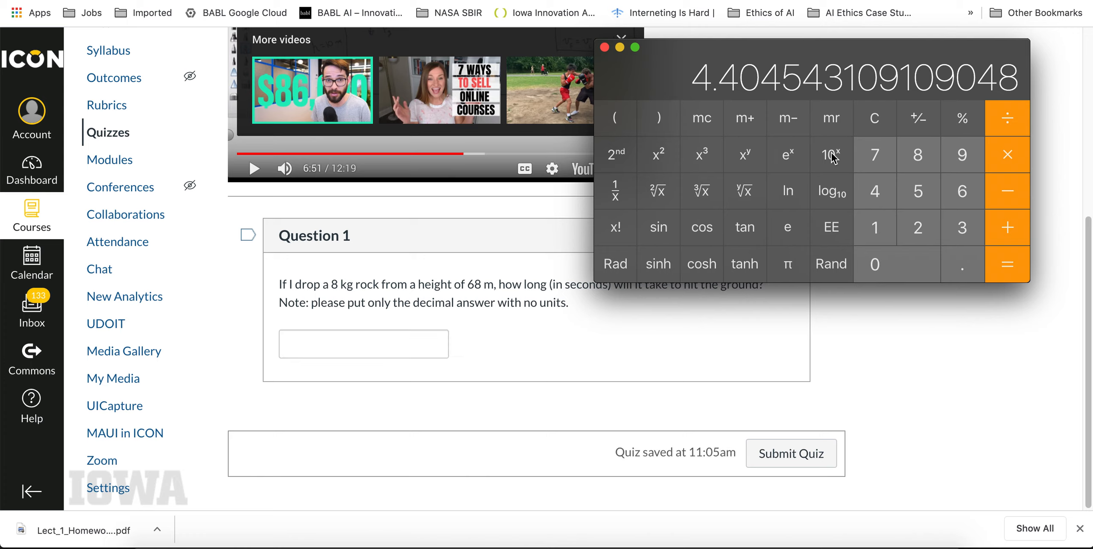
{"action": "left_click", "coordinate": [874, 120]}
{"action": "left_click", "coordinate": [922, 227]}
{"action": "left_click", "coordinate": [1009, 159]}
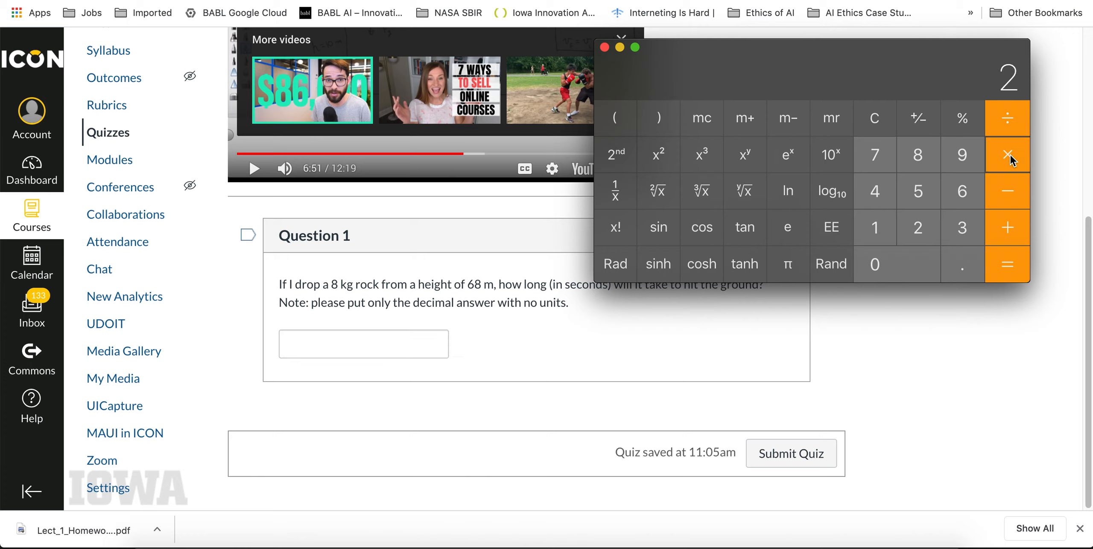
{"action": "left_click", "coordinate": [969, 195]}
{"action": "left_click", "coordinate": [967, 256]}
{"action": "left_click", "coordinate": [918, 166]}
{"action": "left_click", "coordinate": [996, 264]}
{"action": "left_click", "coordinate": [661, 198]}
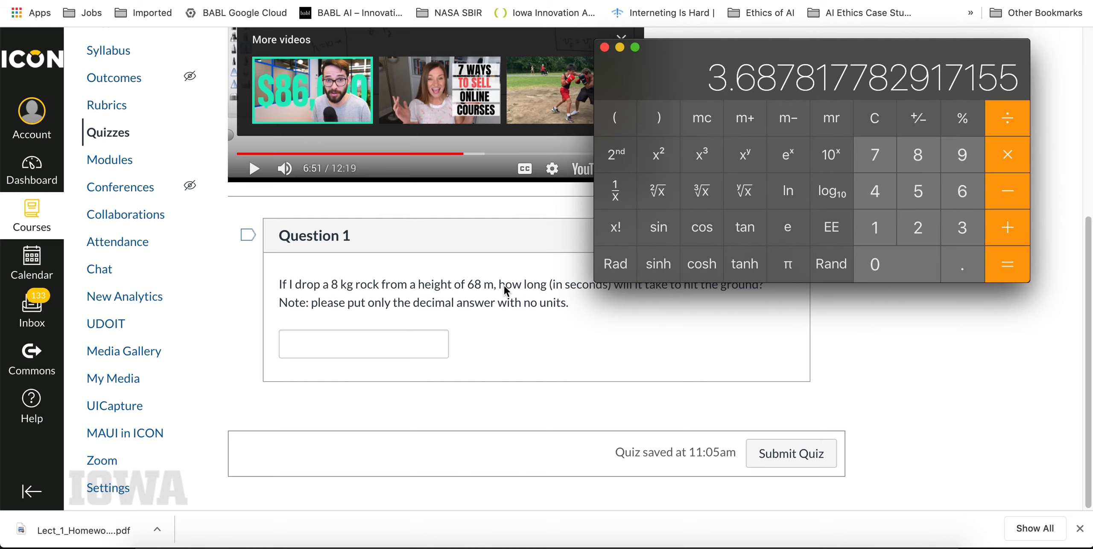
Answer Question 1 in the quiz preview with 3.69 and submit the quiz
{"action": "left_click", "coordinate": [373, 348]}
{"action": "type", "text": "3"}
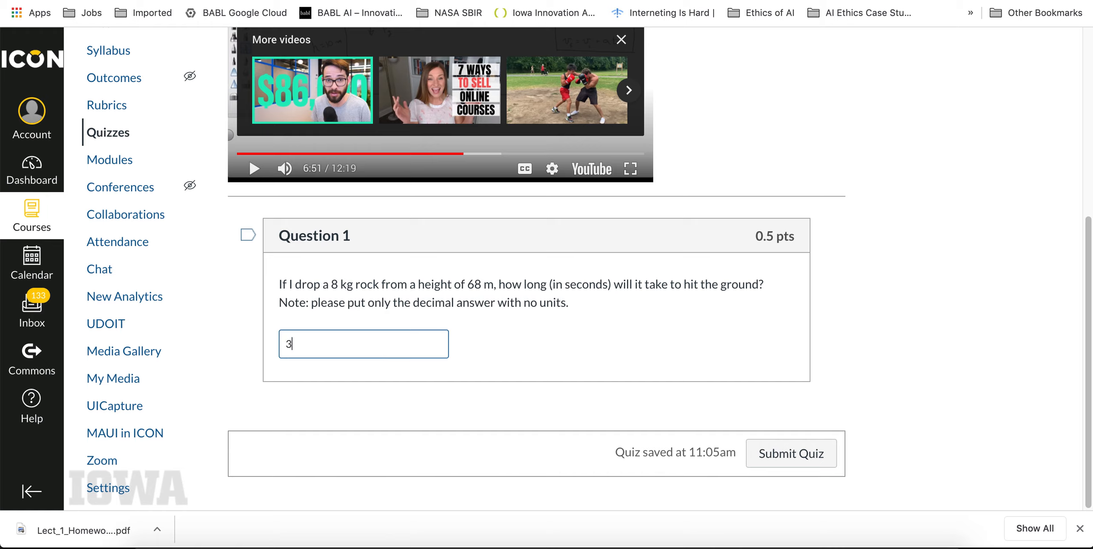
{"action": "type", "text": ".69"}
{"action": "left_click", "coordinate": [781, 454]}
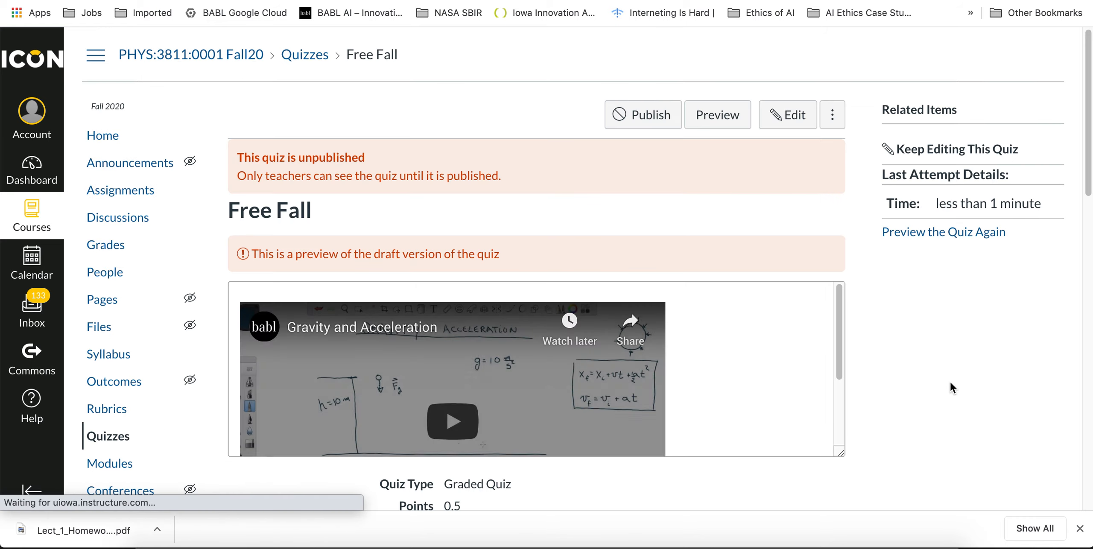
Review the submitted attempt's score and Question 1 answer, along with the quiz details above them
{"action": "scroll", "coordinate": [949, 381], "scroll_direction": "down", "scroll_amount": 15}
{"action": "scroll", "coordinate": [949, 382], "scroll_direction": "down", "scroll_amount": 3}
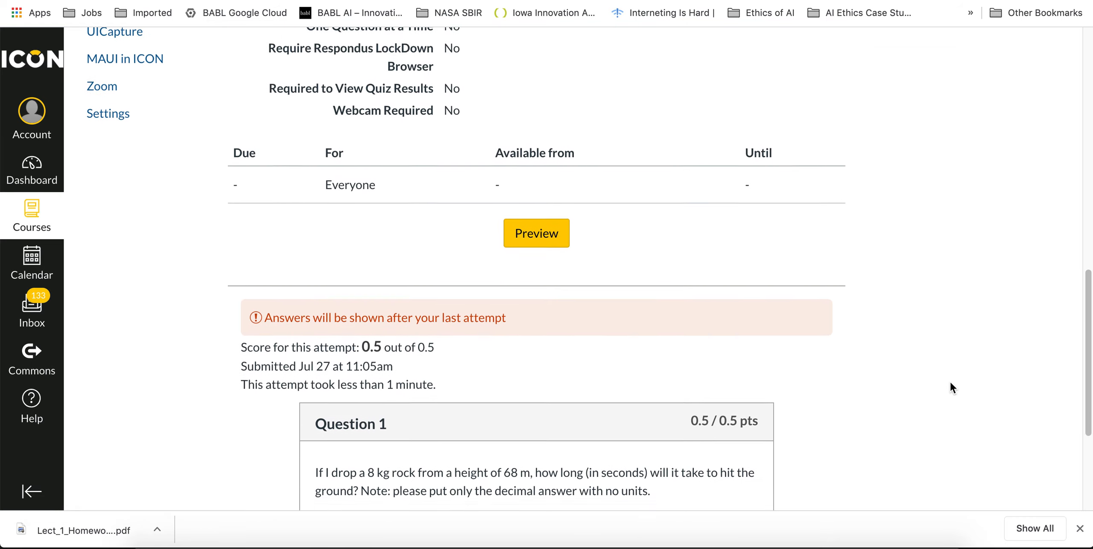
{"action": "scroll", "coordinate": [862, 386], "scroll_direction": "down", "scroll_amount": 3}
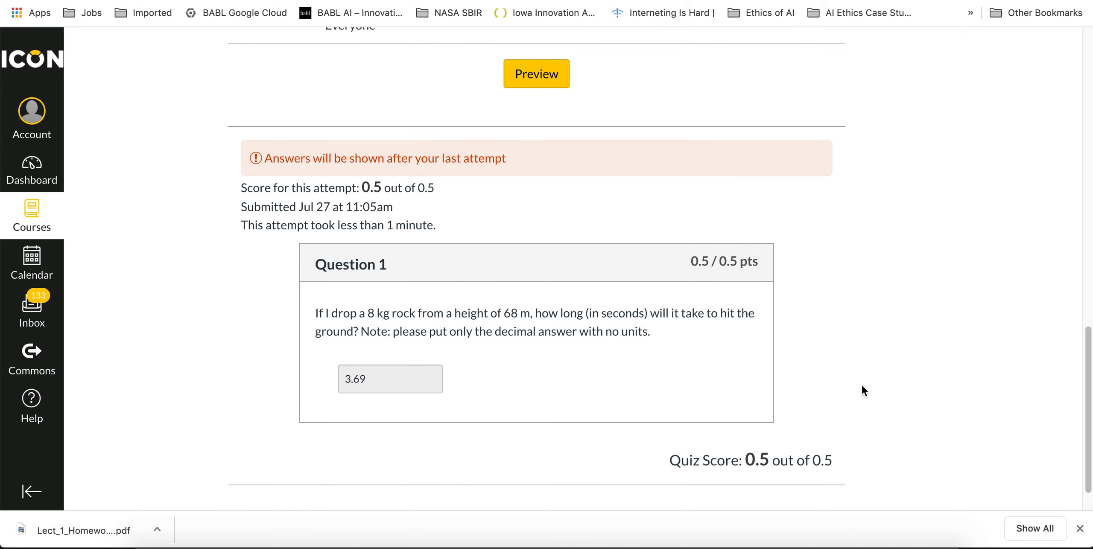
{"action": "scroll", "coordinate": [862, 386], "scroll_direction": "up", "scroll_amount": 15}
{"action": "scroll", "coordinate": [862, 386], "scroll_direction": "up", "scroll_amount": 4}
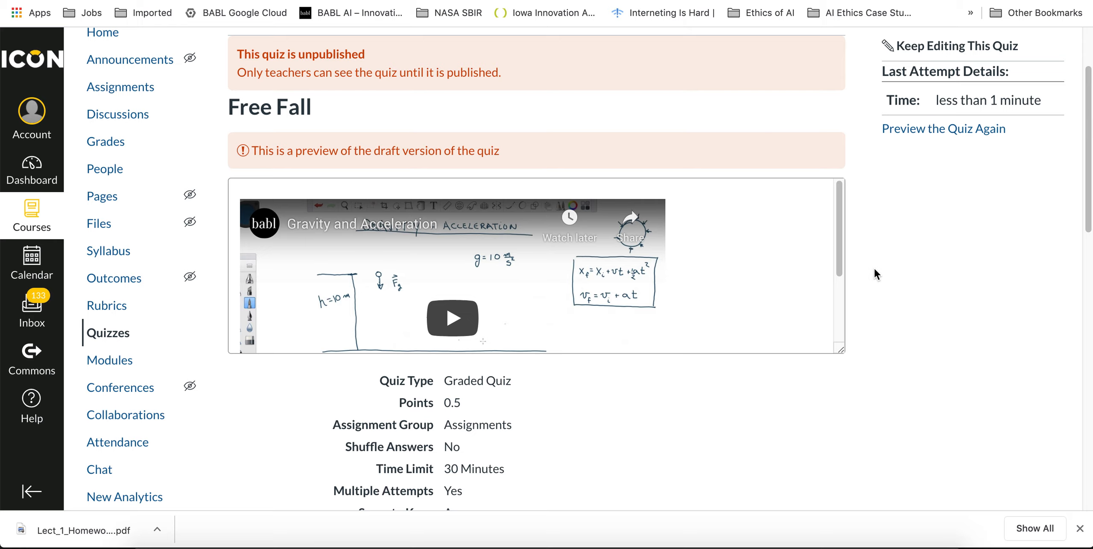
{"action": "scroll", "coordinate": [881, 268], "scroll_direction": "down", "scroll_amount": 15}
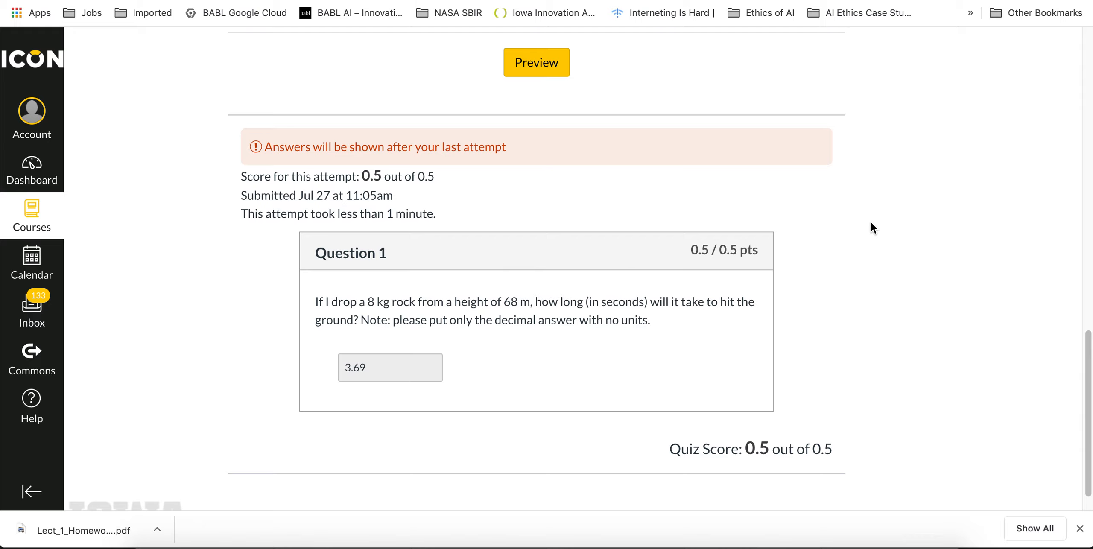
{"action": "scroll", "coordinate": [871, 222], "scroll_direction": "up", "scroll_amount": 20}
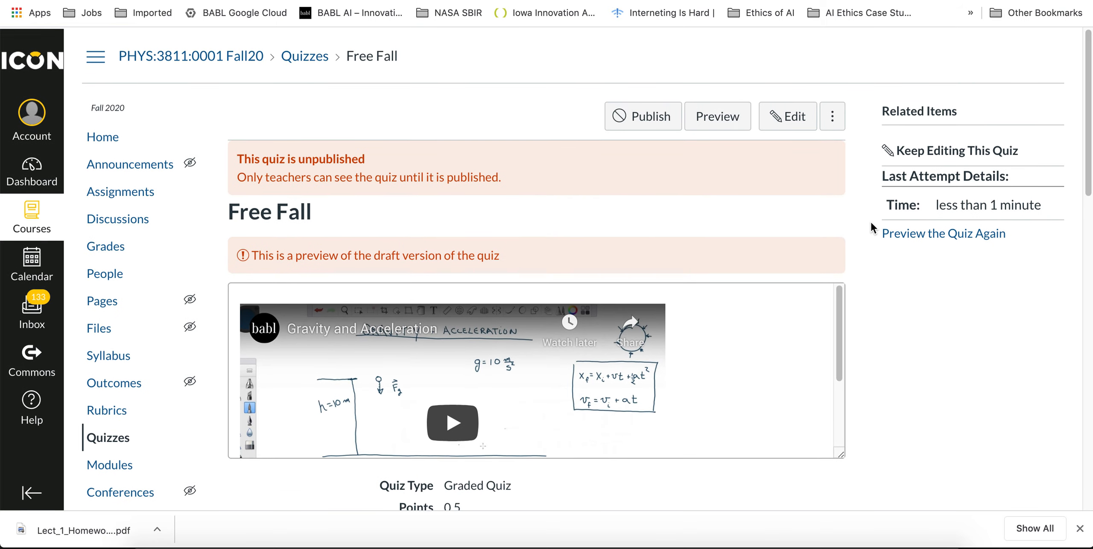